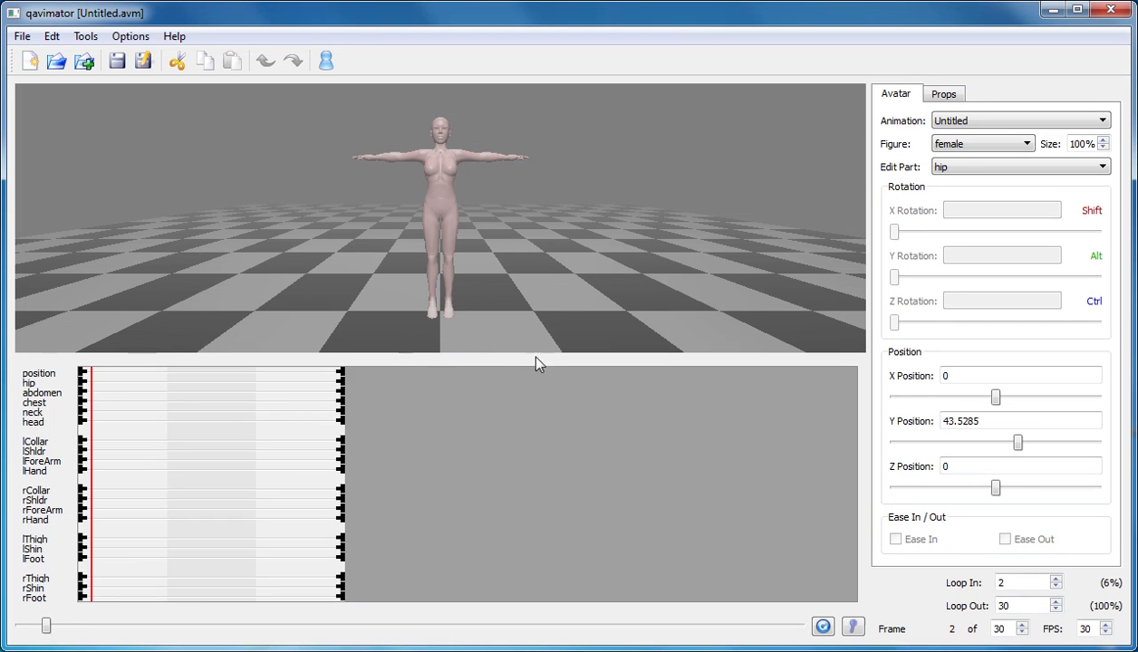
Set the animation's total length to 60 frames.
drag(533, 288, 407, 216)
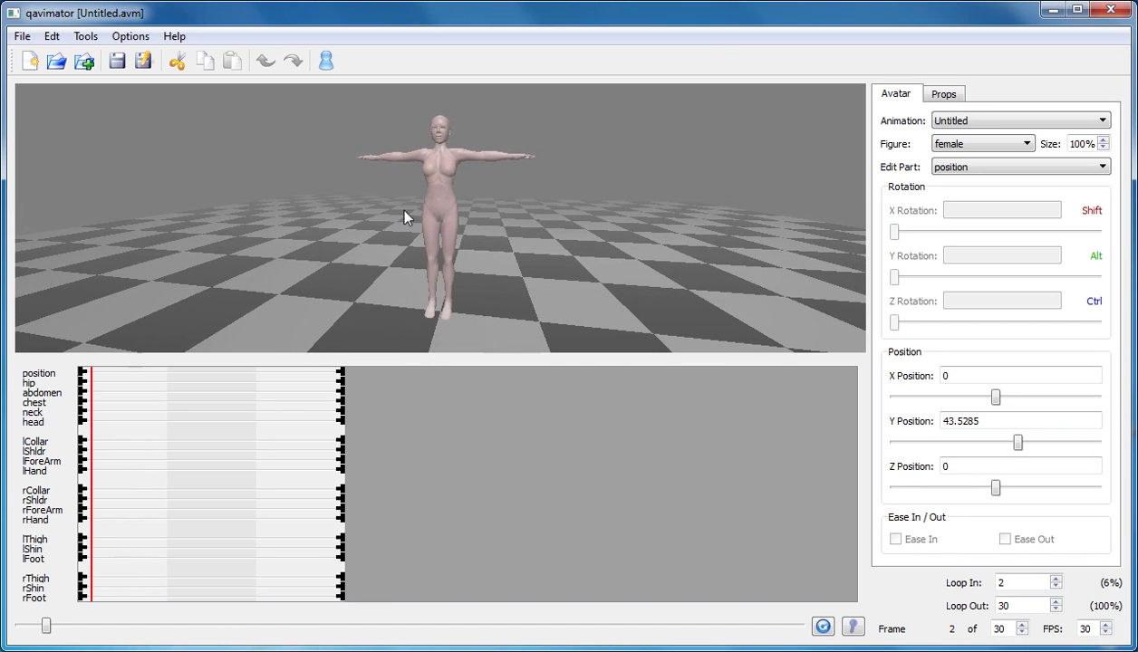
drag(485, 284, 461, 282)
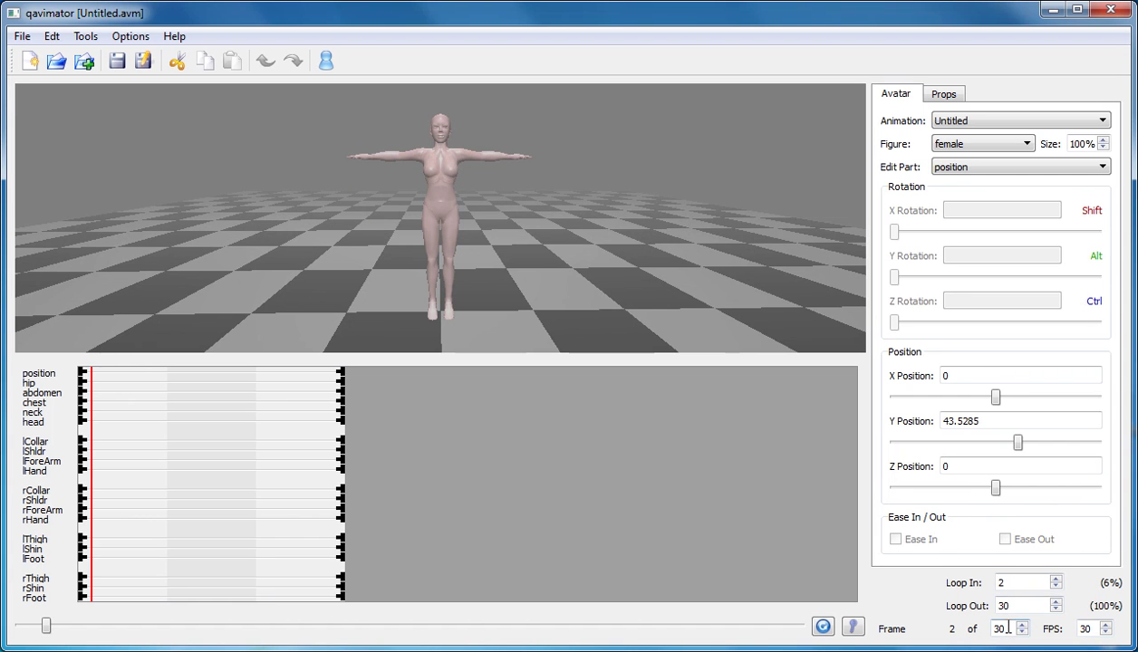
drag(1008, 627, 991, 627)
text(60)
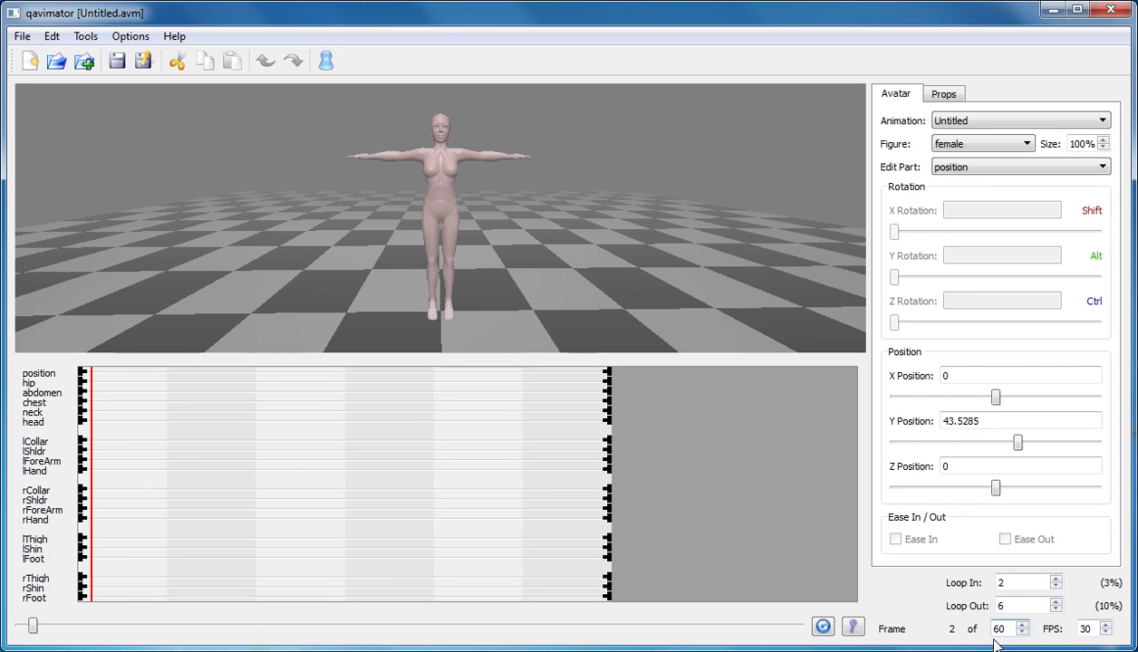
key(Tab)
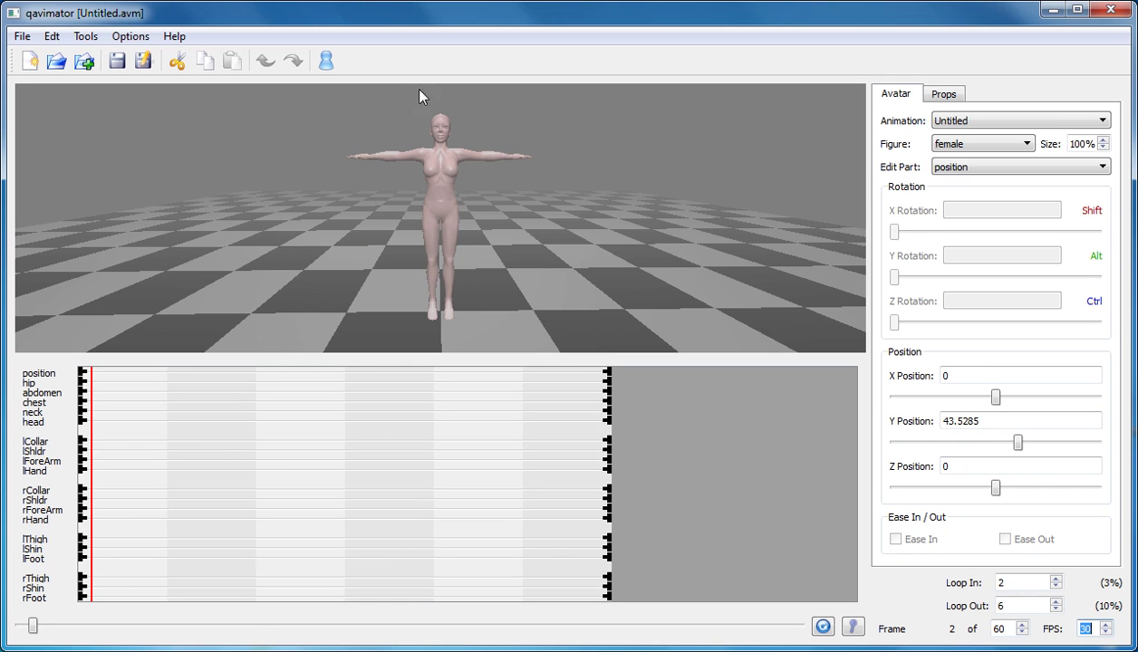
At frame 30, turn the avatar's hip around to a Y rotation of about 179.
click(439, 214)
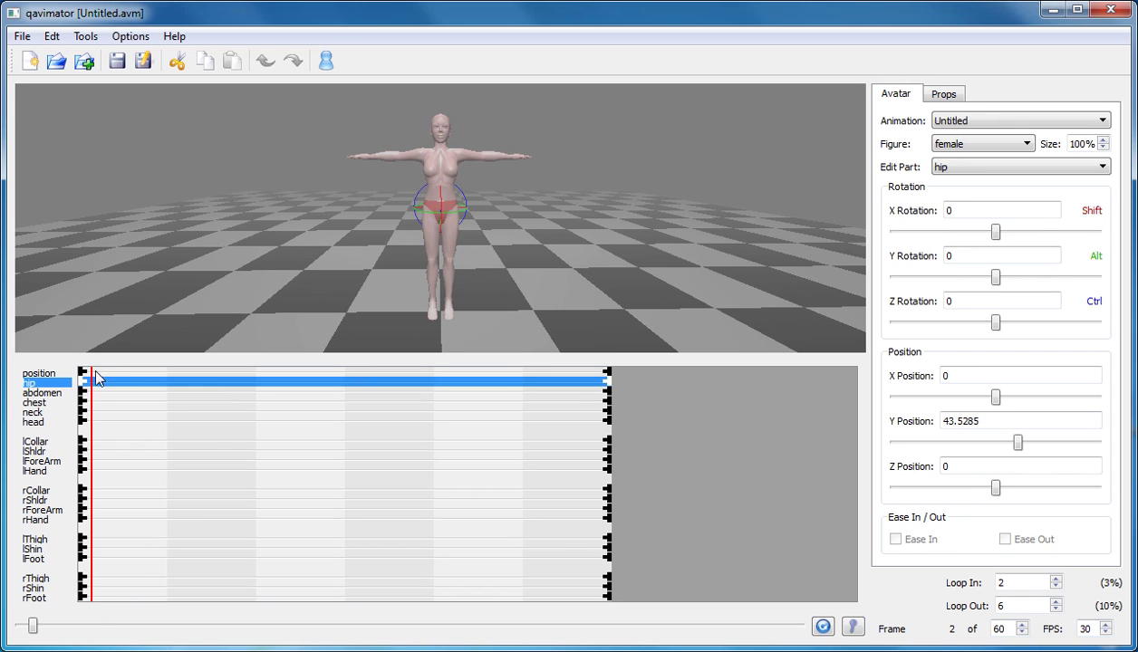
drag(91, 403, 345, 411)
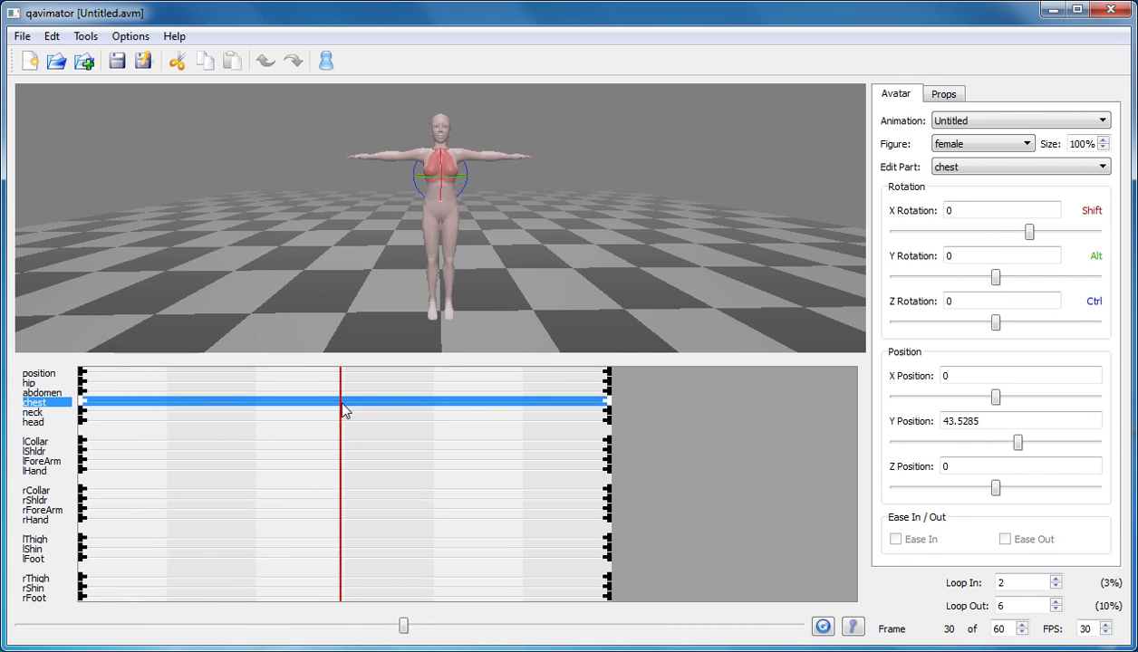
click(440, 209)
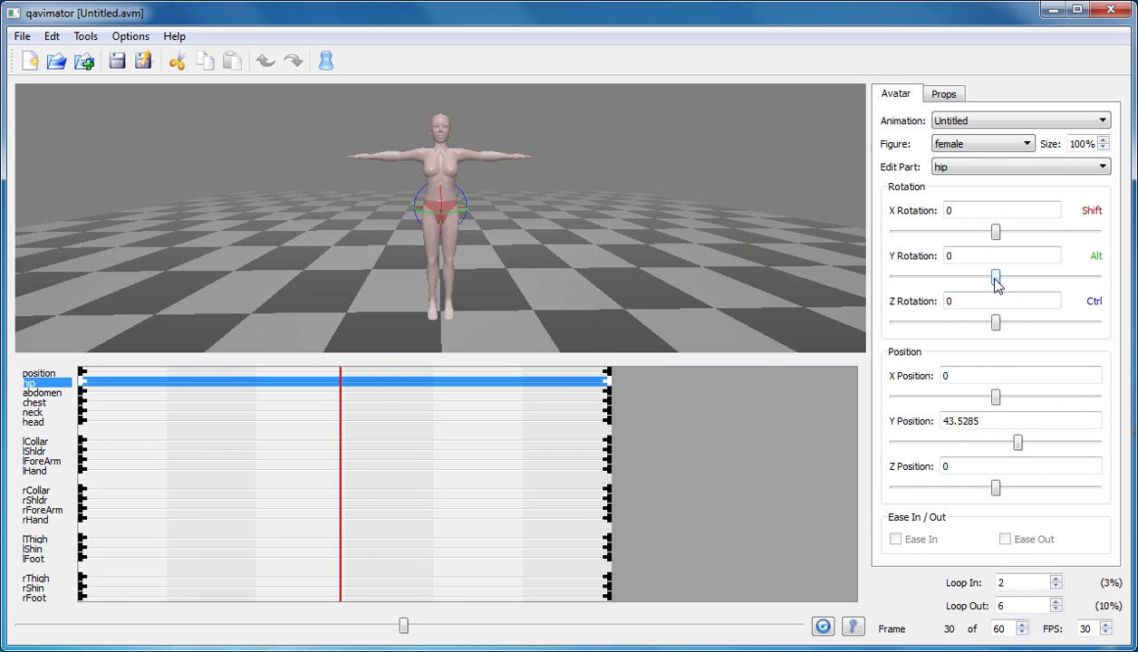
drag(997, 282, 1047, 284)
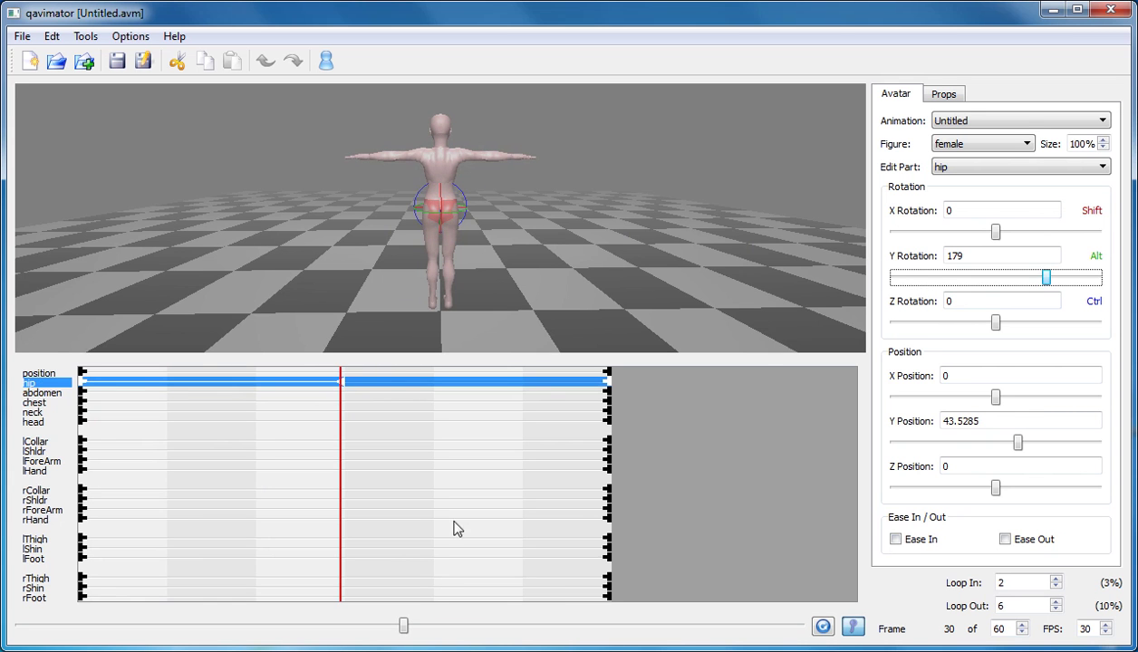
Remove and re-create the hip keyframe at frame 30, setting its Y rotation to 180.
click(850, 626)
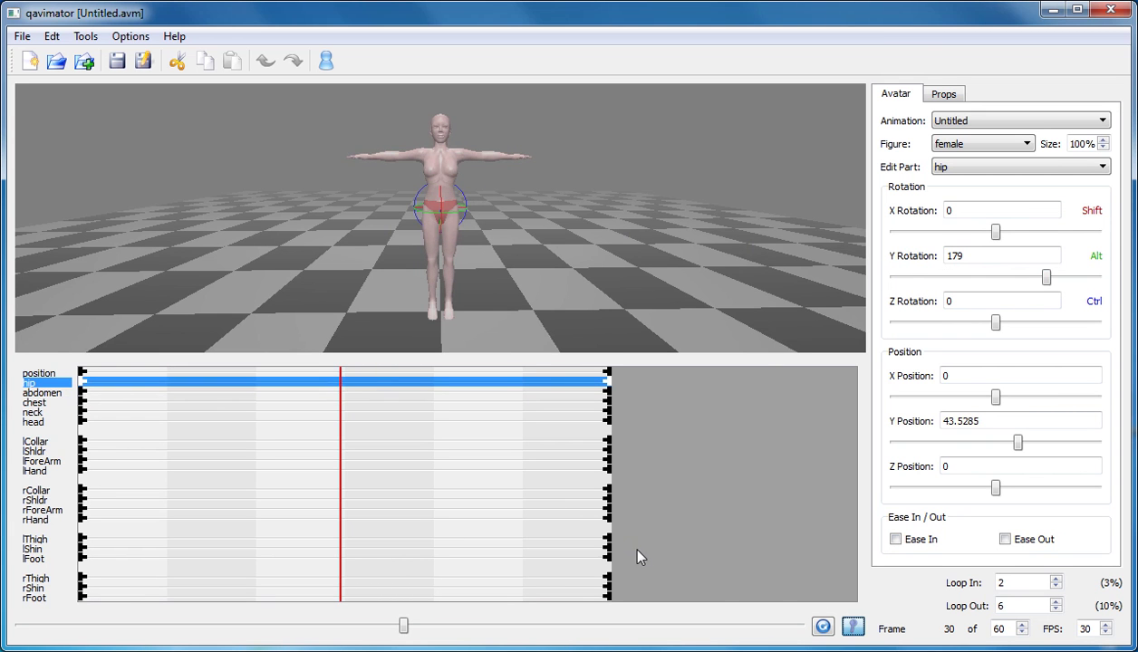
click(853, 626)
mouse_move(1046, 277)
mouse_down()
mouse_move(1067, 280)
mouse_move(1049, 281)
mouse_up()
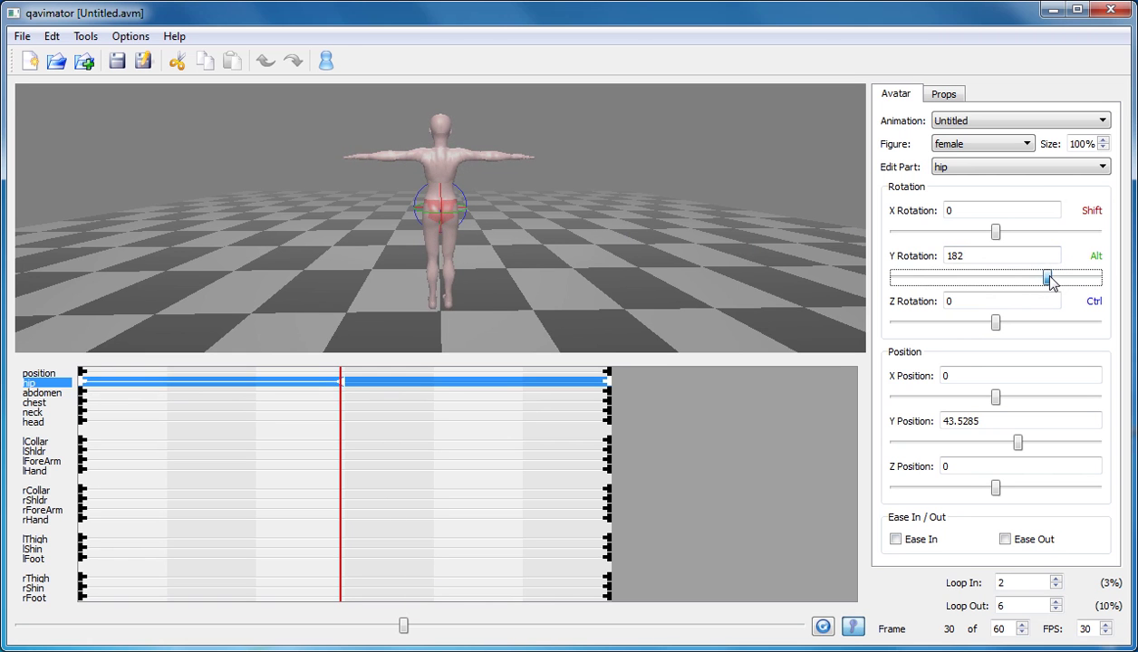
click(998, 257)
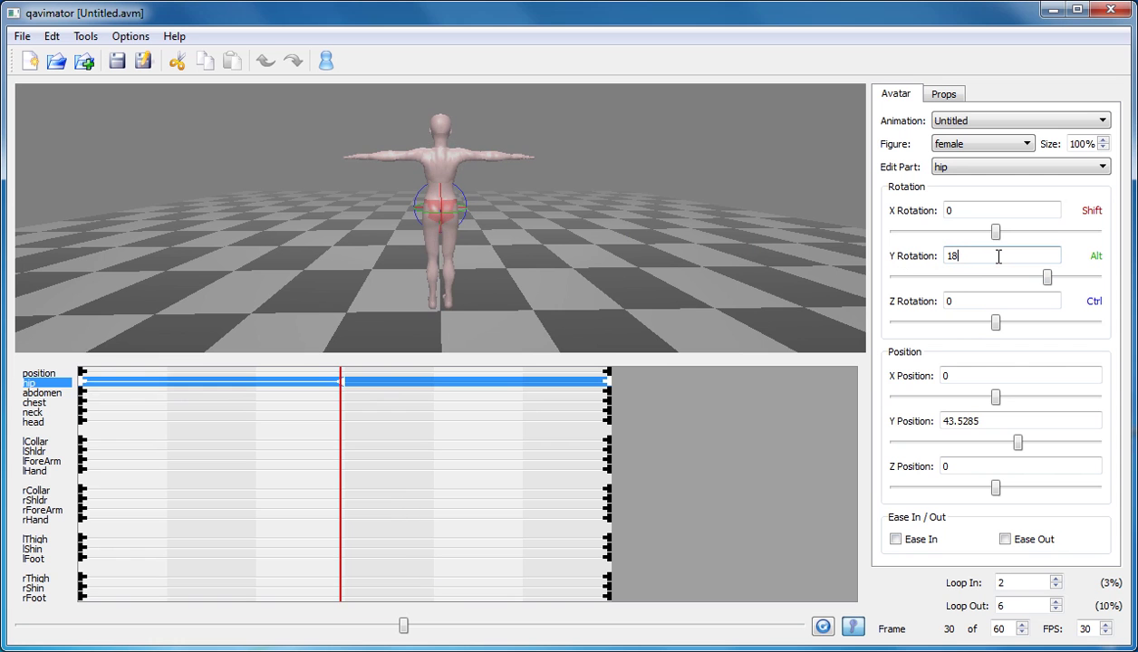
key(Tab)
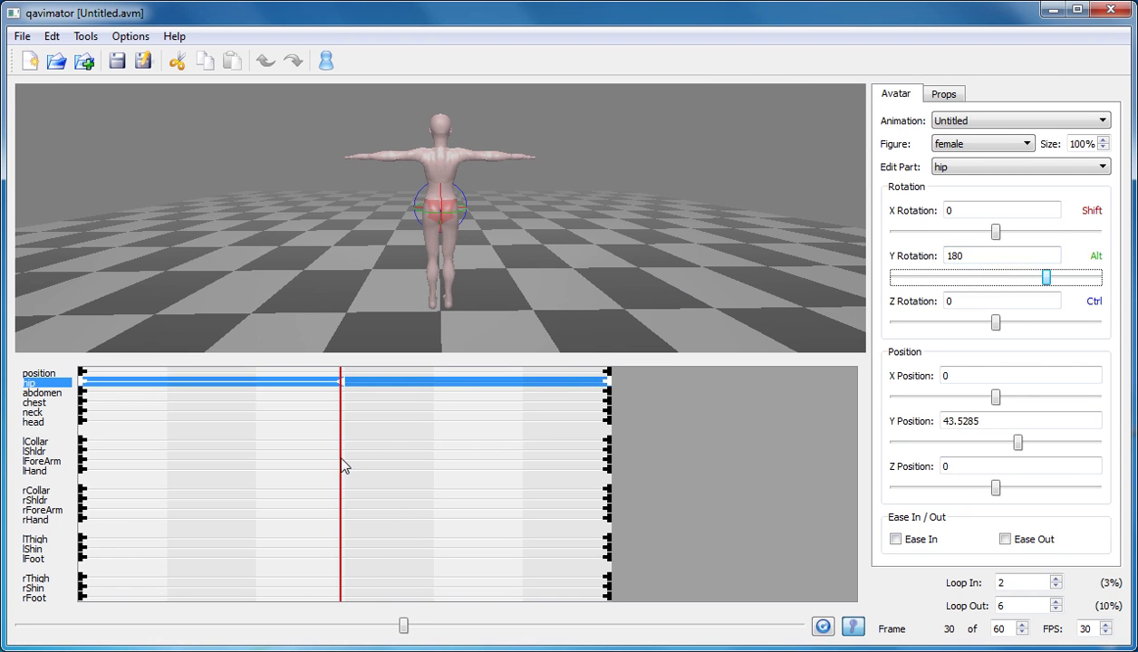
Add a hip keyframe at frame 5 with a Y rotation of 24.8276.
drag(343, 463, 613, 469)
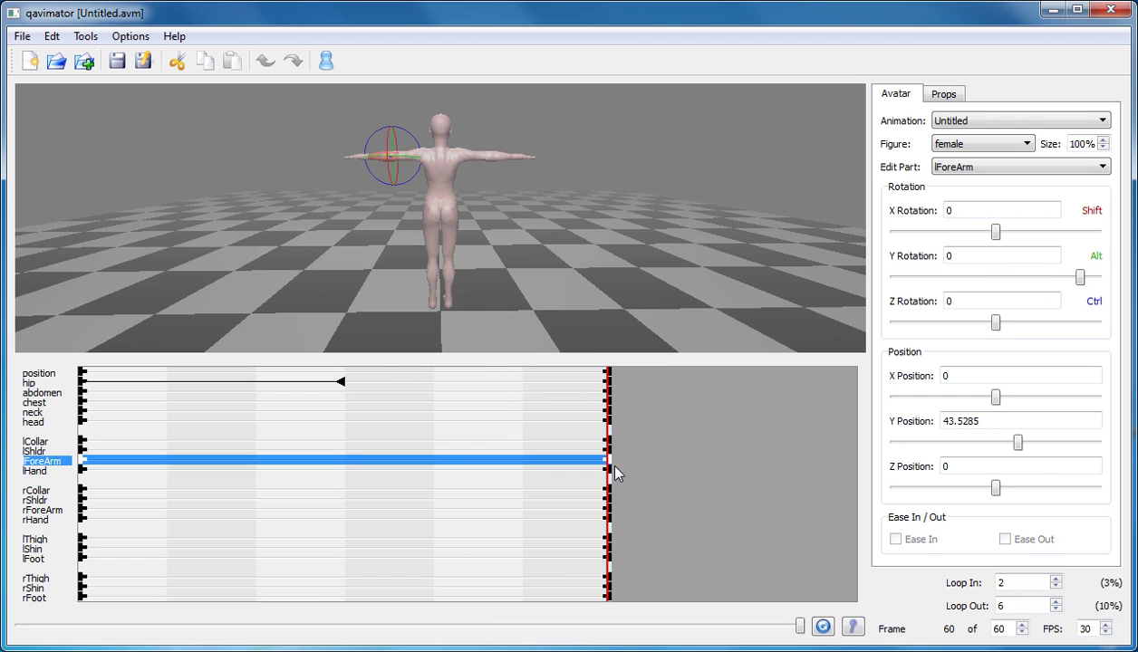
click(853, 627)
click(117, 382)
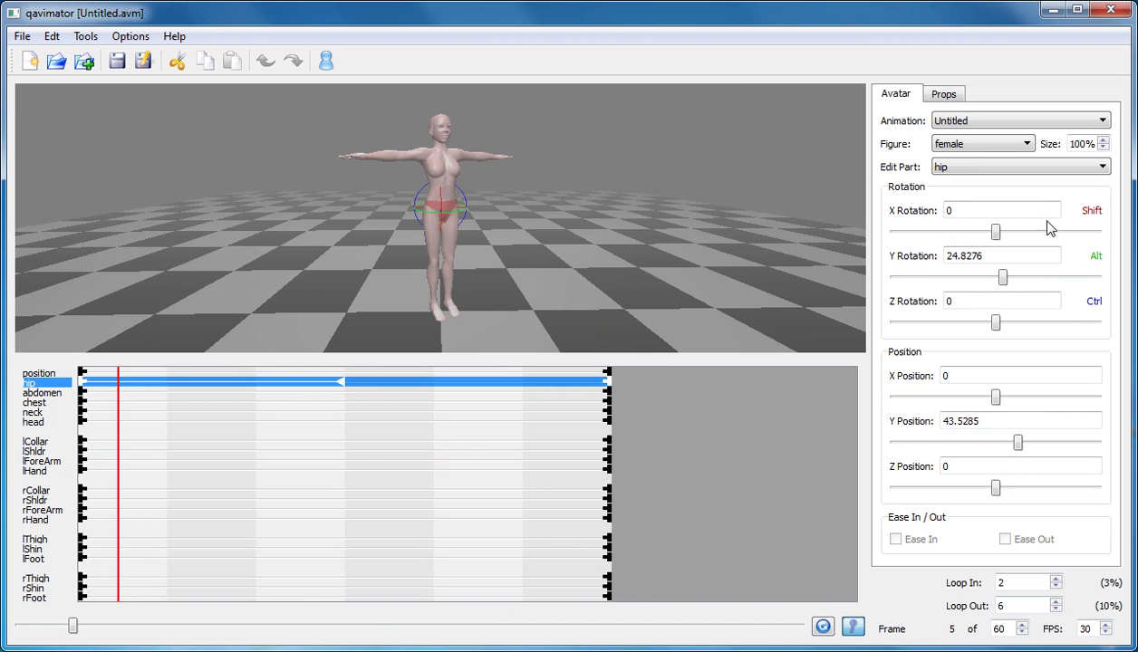
drag(983, 255, 931, 262)
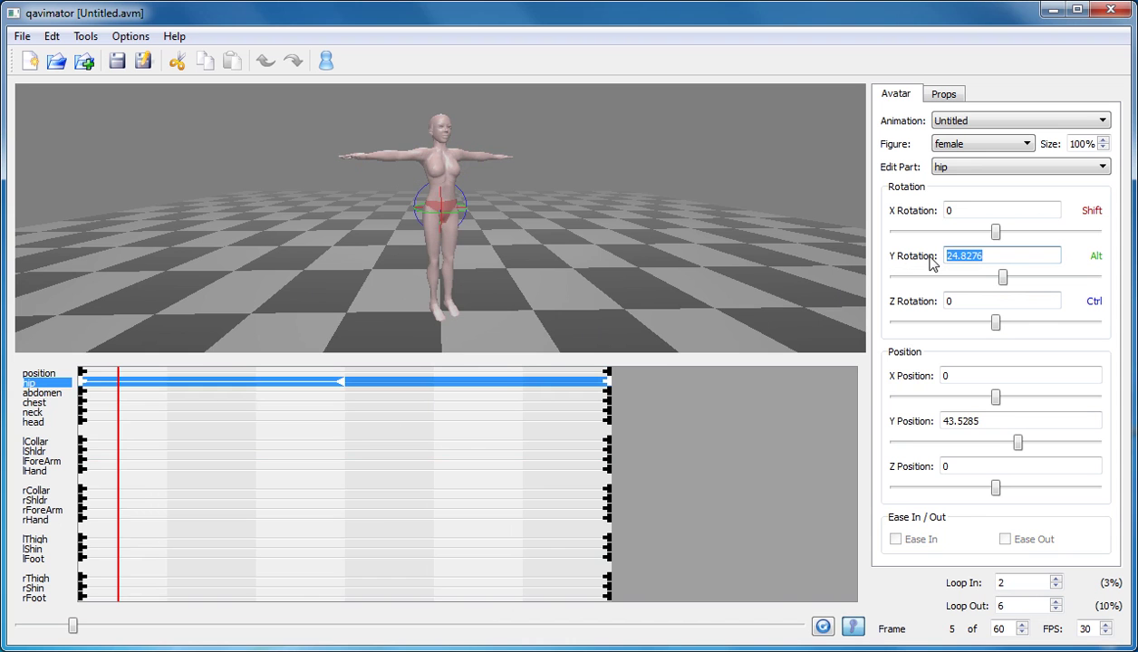
click(198, 521)
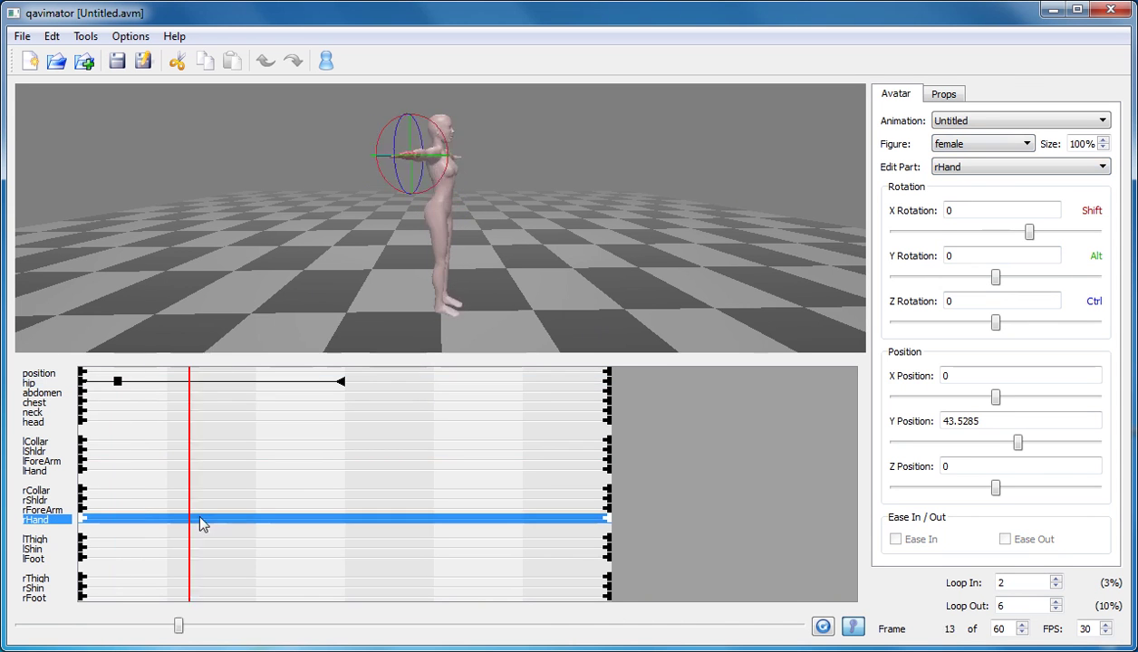
drag(201, 525, 619, 537)
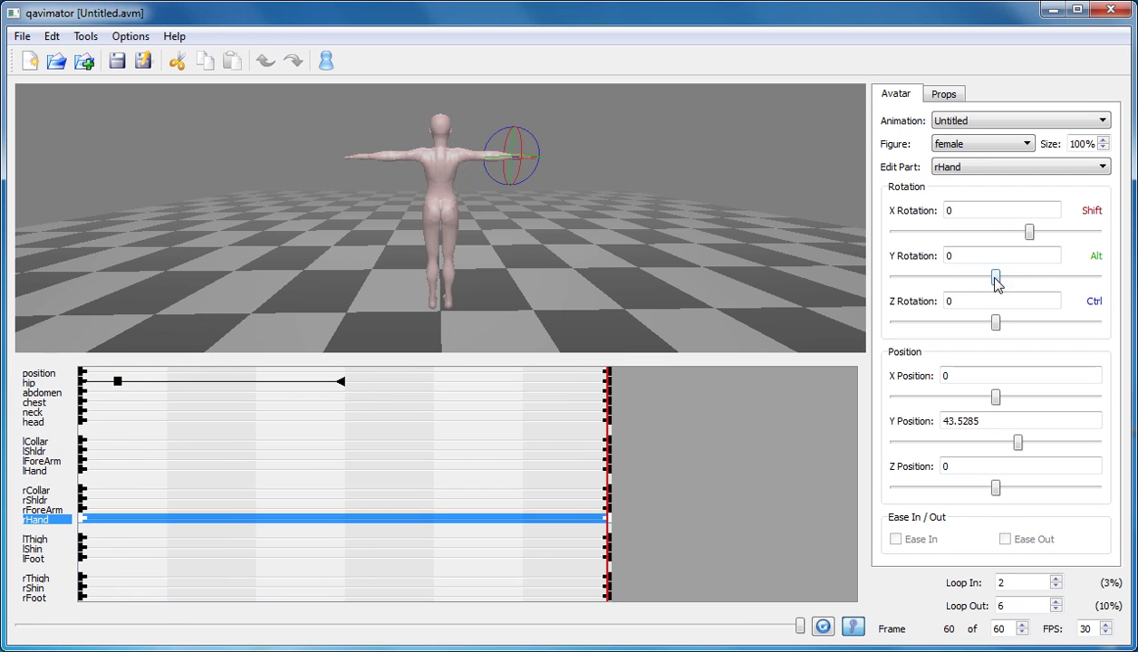
mouse_move(994, 283)
mouse_down()
mouse_move(946, 283)
mouse_move(996, 283)
mouse_up()
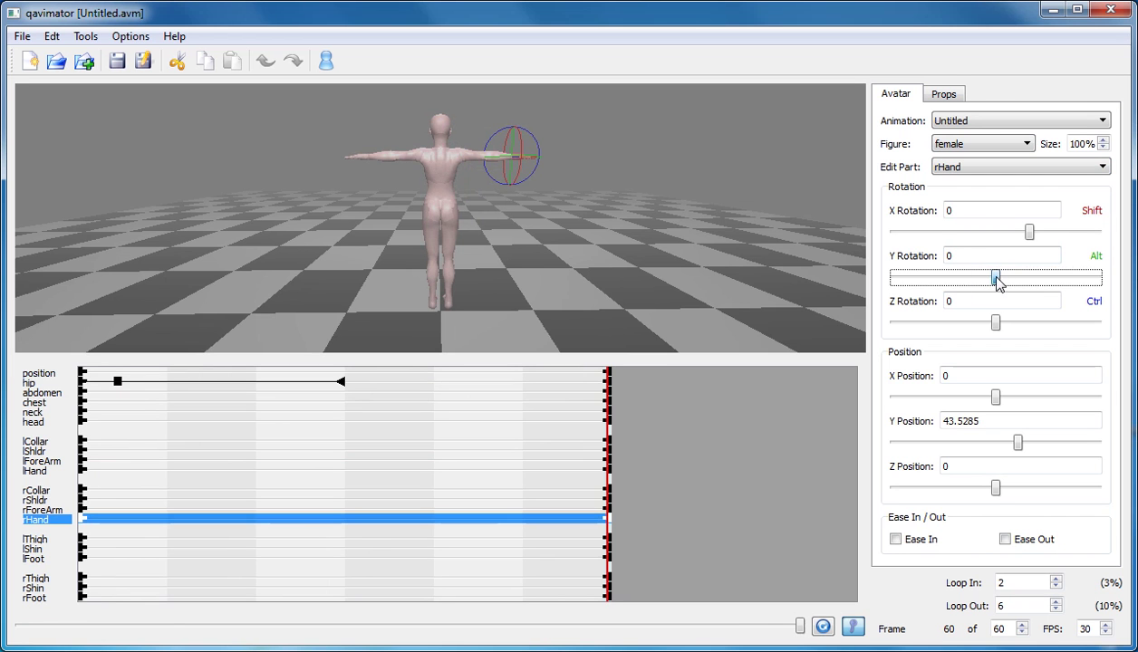
click(964, 257)
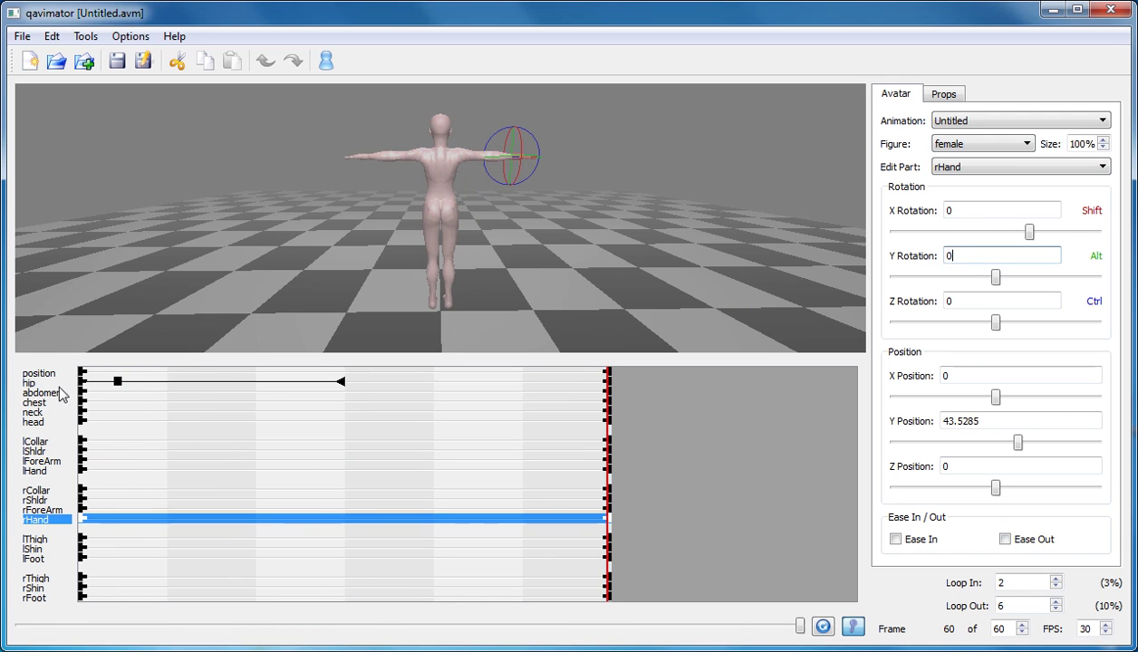
Select the hip at frame 60 and set its Y rotation to 0.
click(107, 383)
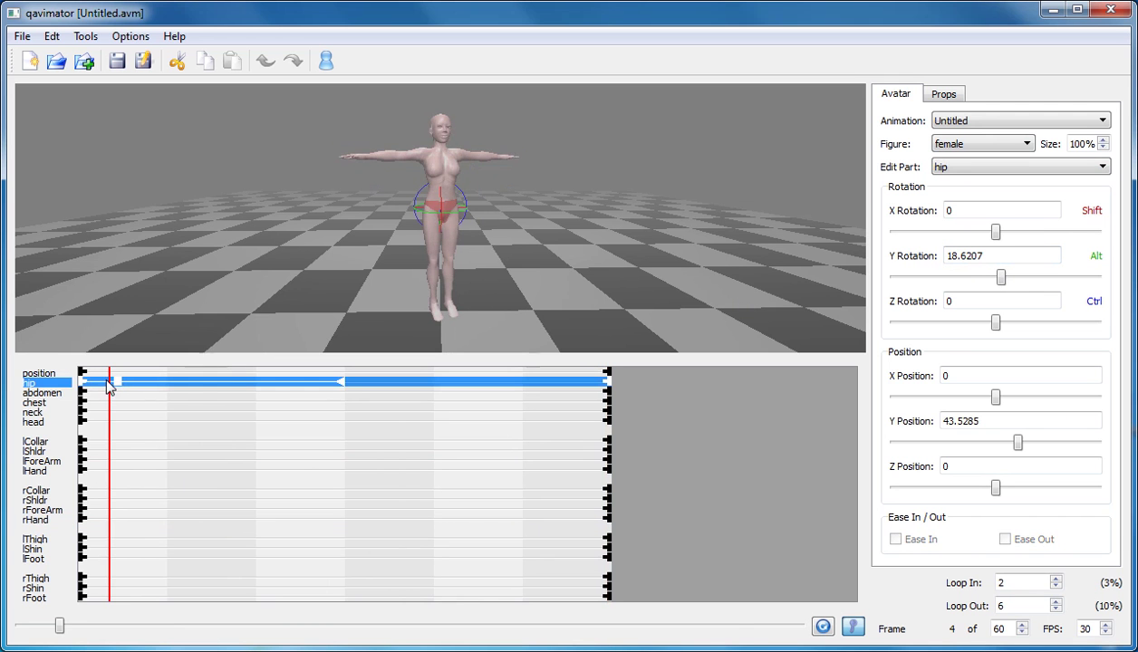
drag(110, 384, 612, 415)
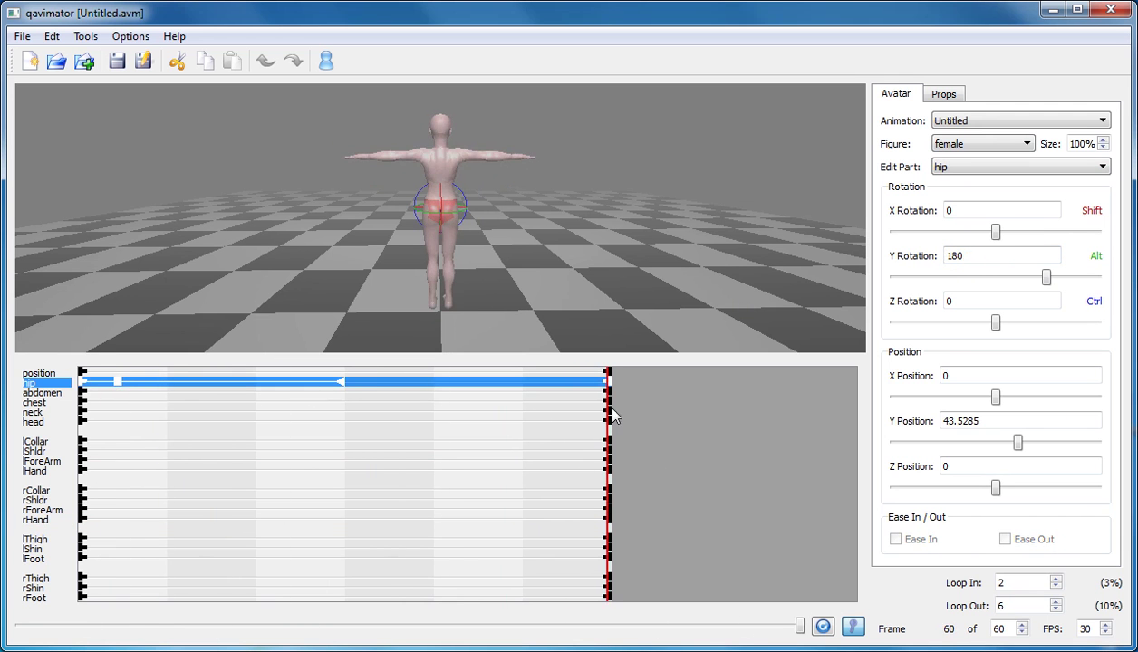
drag(1048, 285, 932, 285)
click(977, 254)
drag(977, 255, 910, 258)
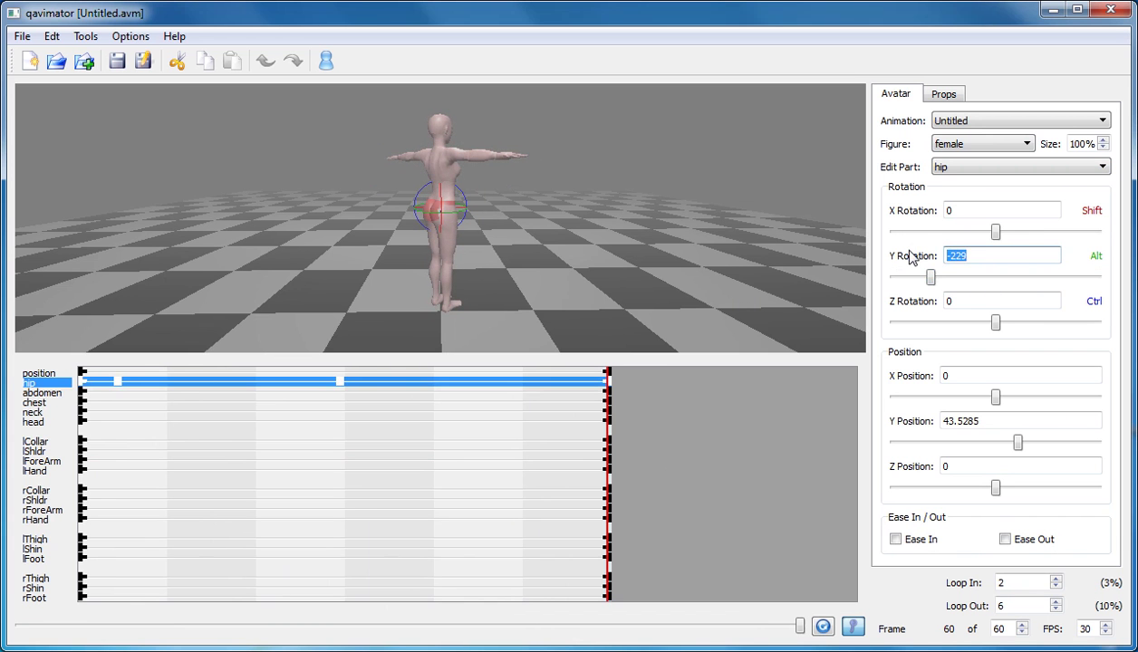
key(Tab)
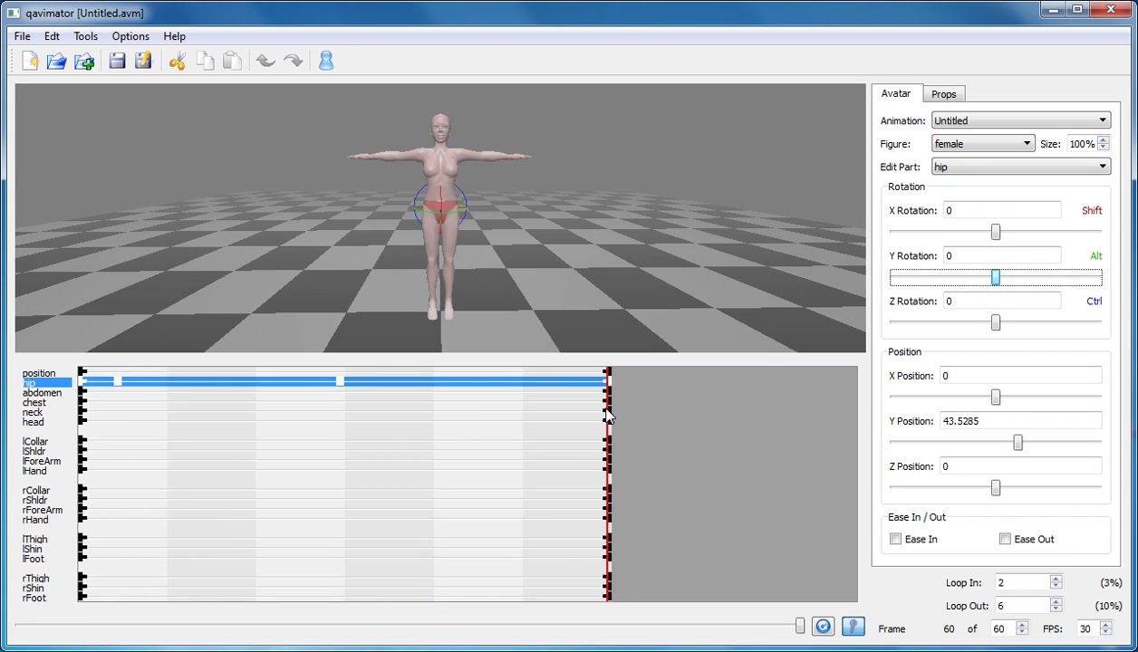
Set the hip's Y rotation at frame 60 to 359 to complete the full turn.
mouse_move(607, 416)
mouse_down()
mouse_move(94, 418)
mouse_move(607, 409)
mouse_up()
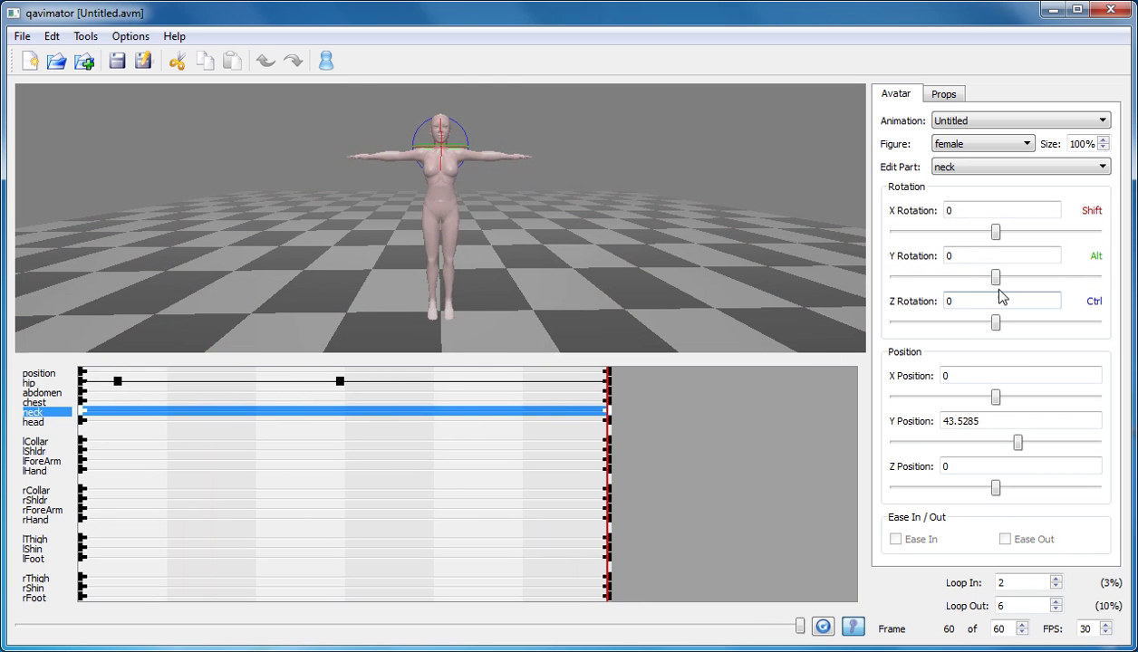
click(962, 302)
click(101, 381)
drag(106, 386, 631, 391)
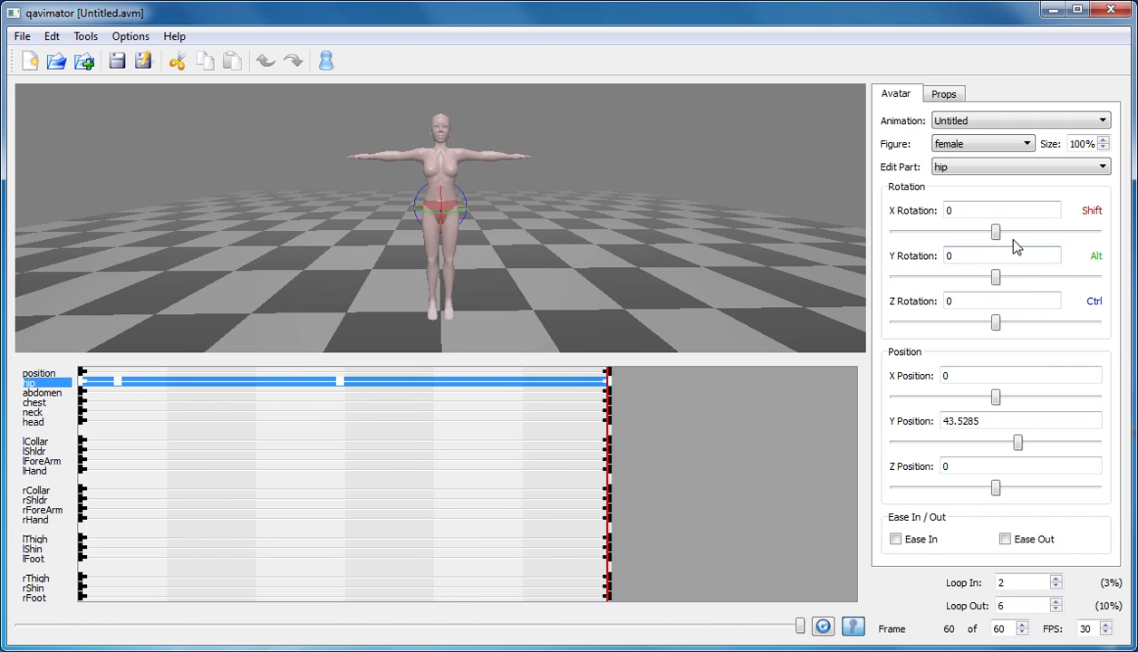
click(980, 256)
key(Tab)
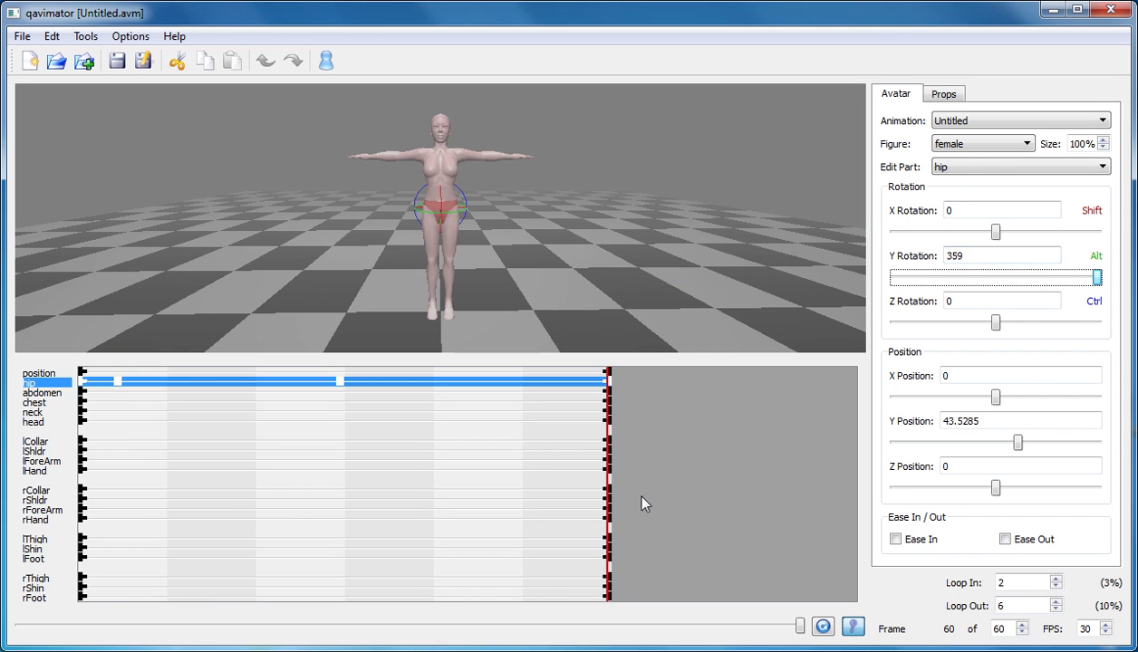
Play the animation from the first frame, set its loop-out point to frame 60, and stop playback.
mouse_move(595, 466)
mouse_down()
mouse_move(534, 472)
mouse_move(84, 442)
mouse_move(609, 437)
mouse_move(80, 412)
mouse_move(606, 401)
mouse_move(85, 400)
mouse_up()
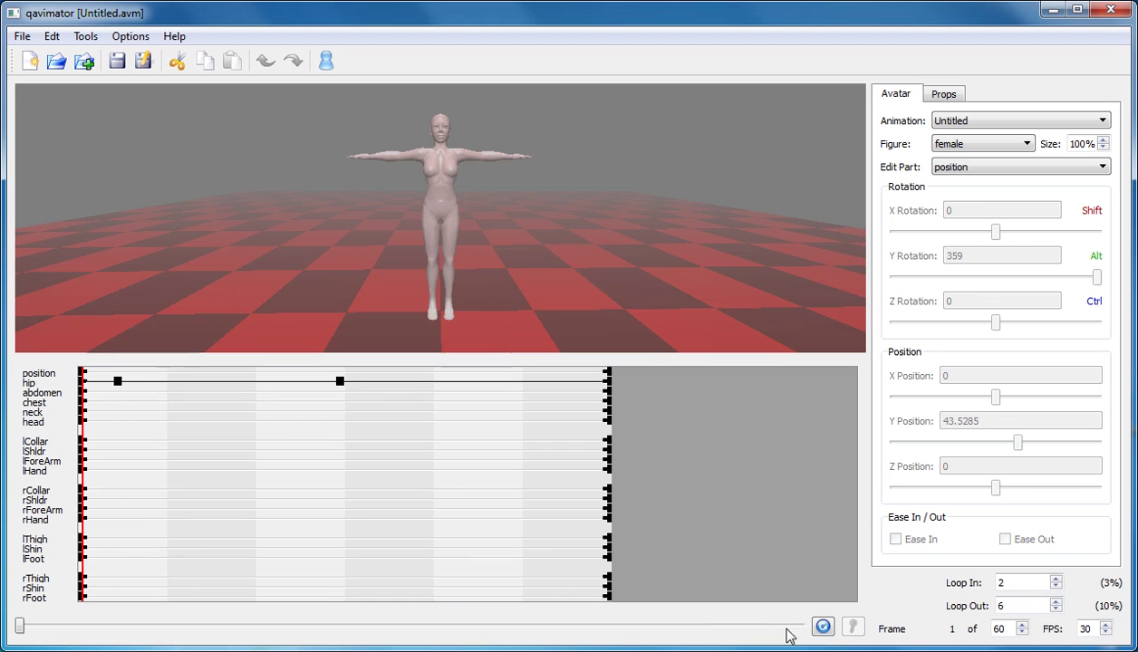
click(824, 629)
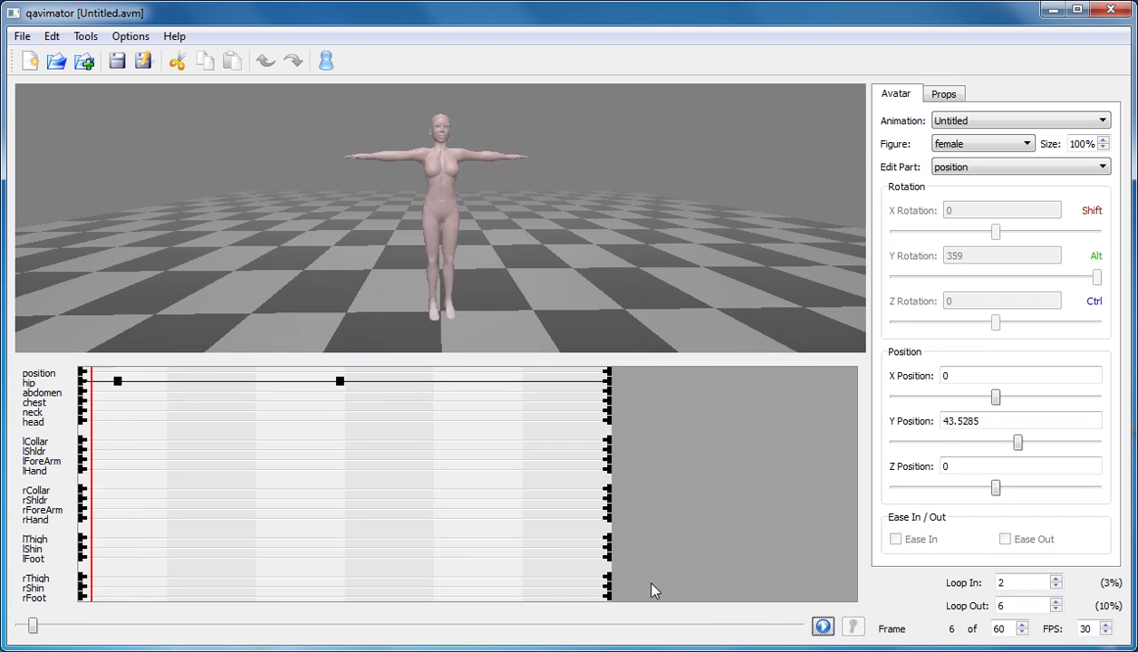
click(1015, 606)
text(0)
key(Tab)
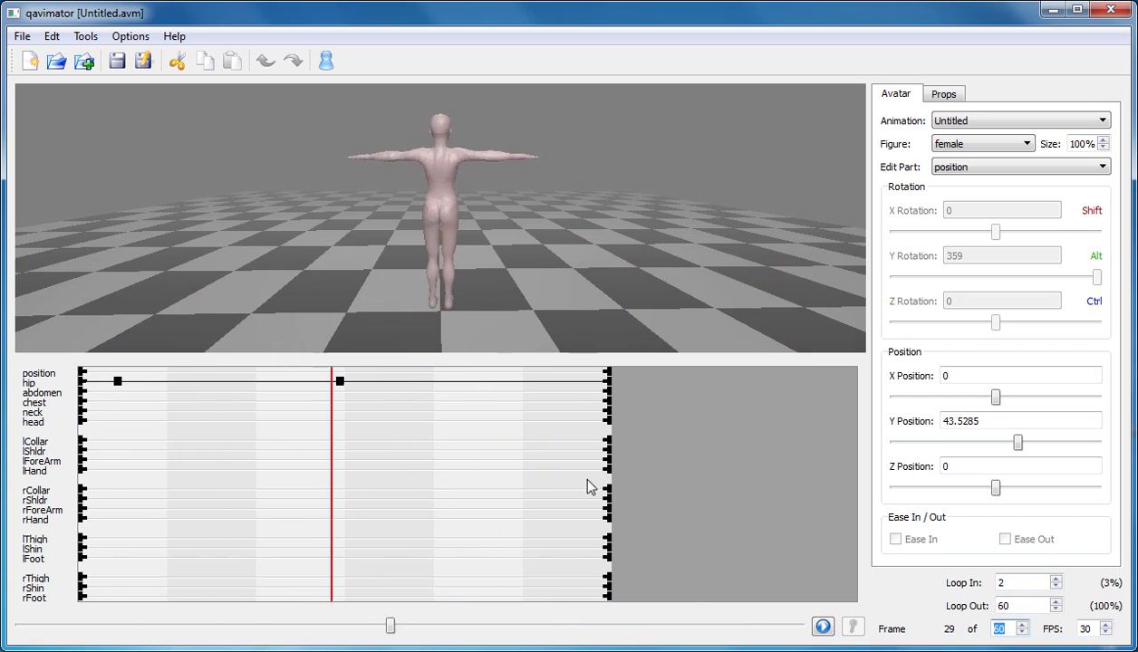
click(821, 627)
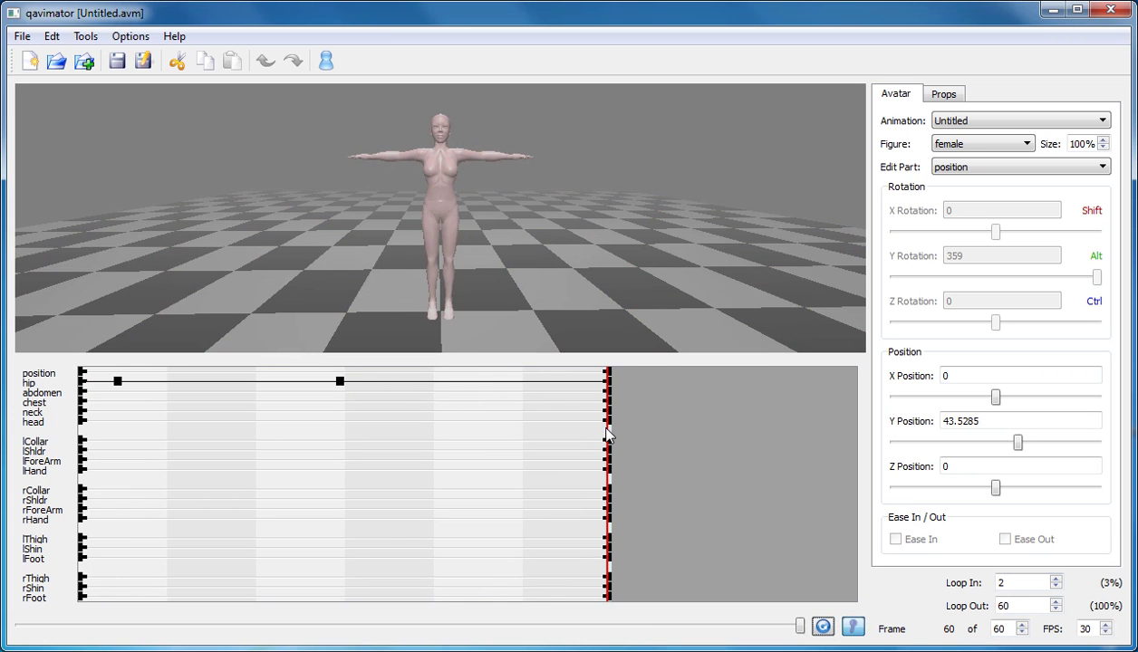
At frame 2, lower the avatar's right arm by rotating the right shoulder to a Z rotation of about 83.
mouse_move(606, 433)
mouse_down()
mouse_move(84, 436)
mouse_move(98, 437)
mouse_up()
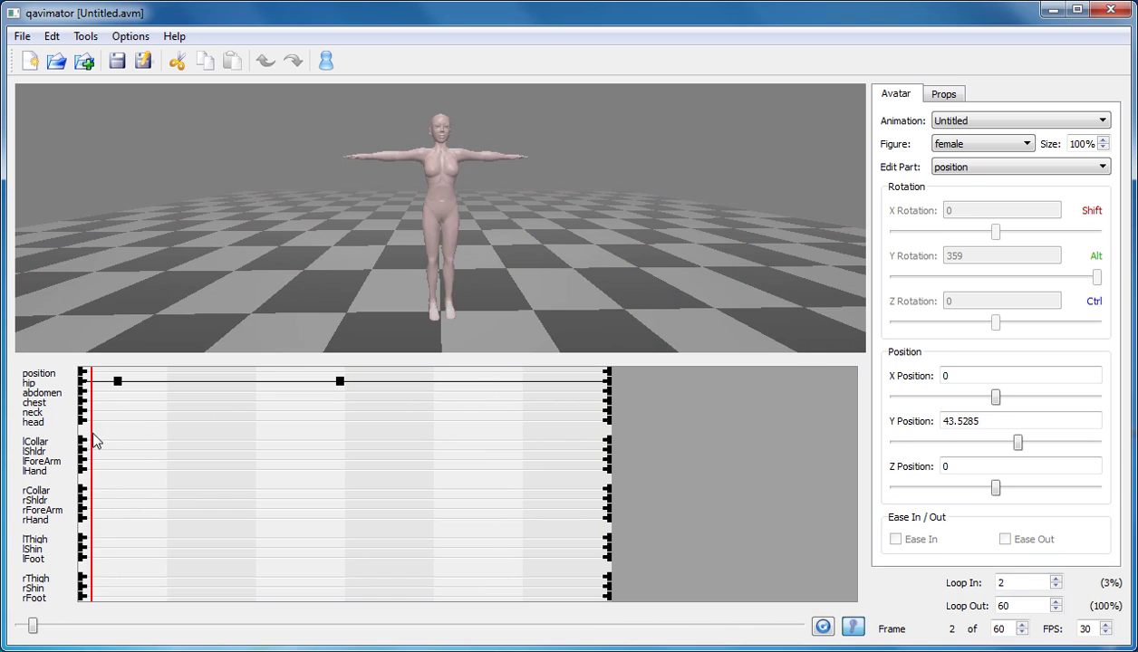
click(80, 441)
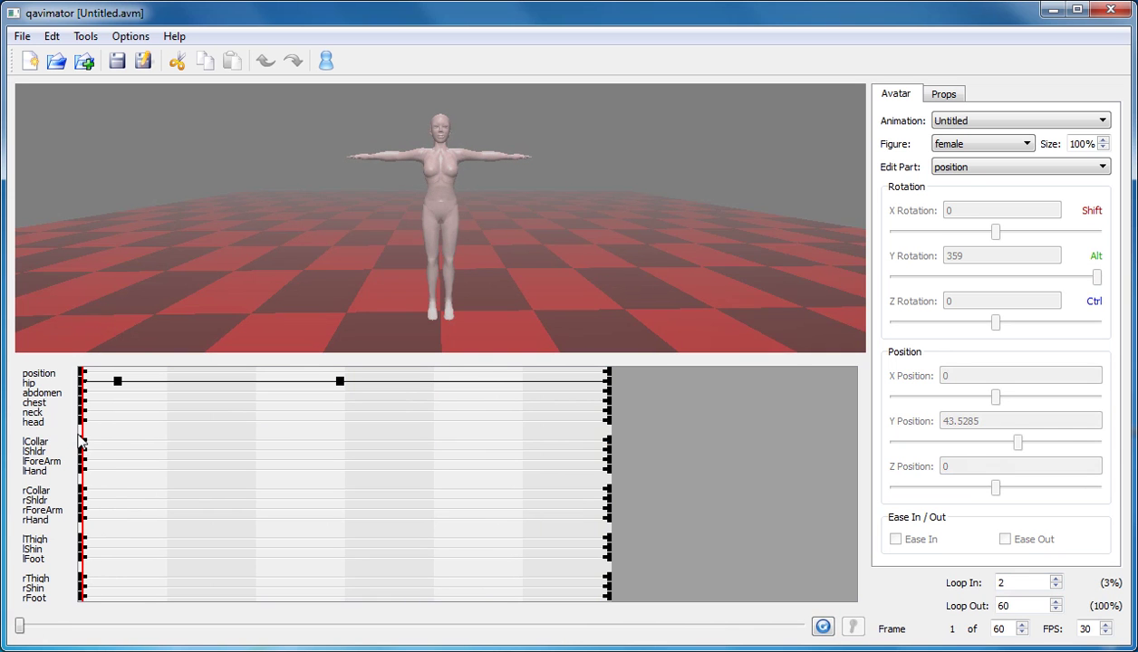
click(91, 441)
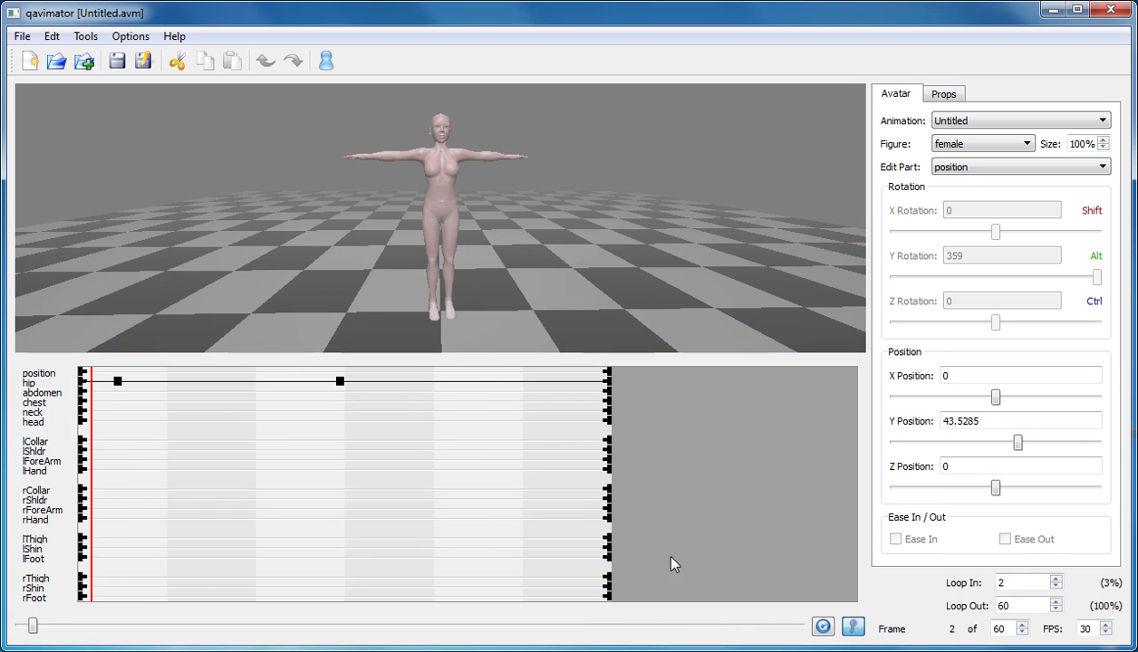
click(410, 160)
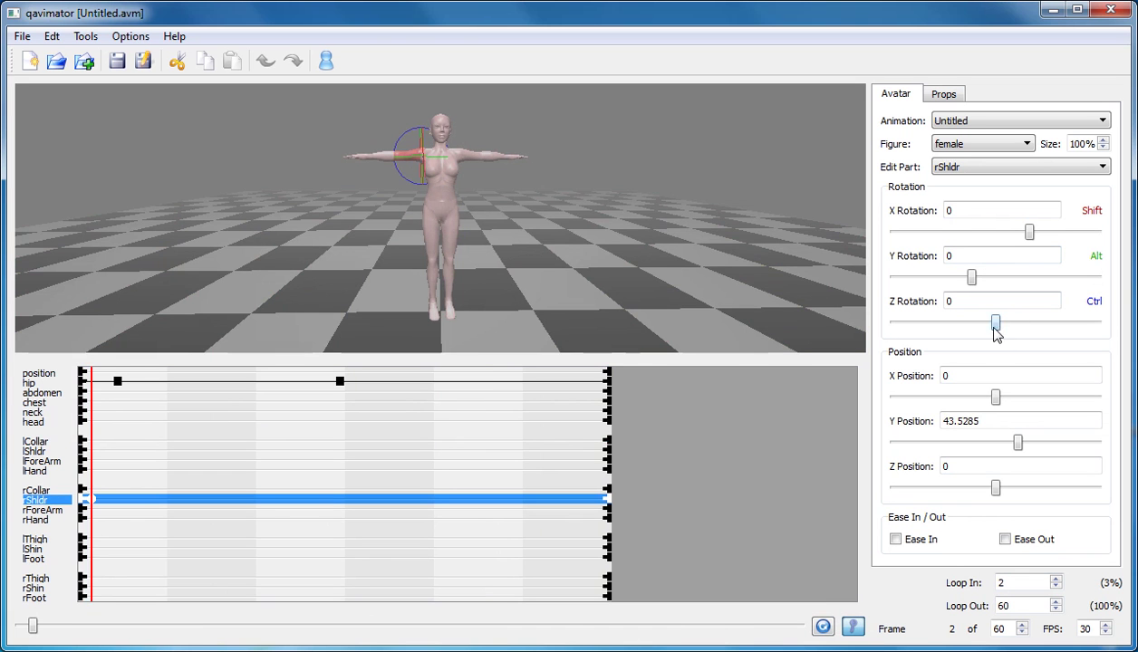
drag(995, 322, 1077, 326)
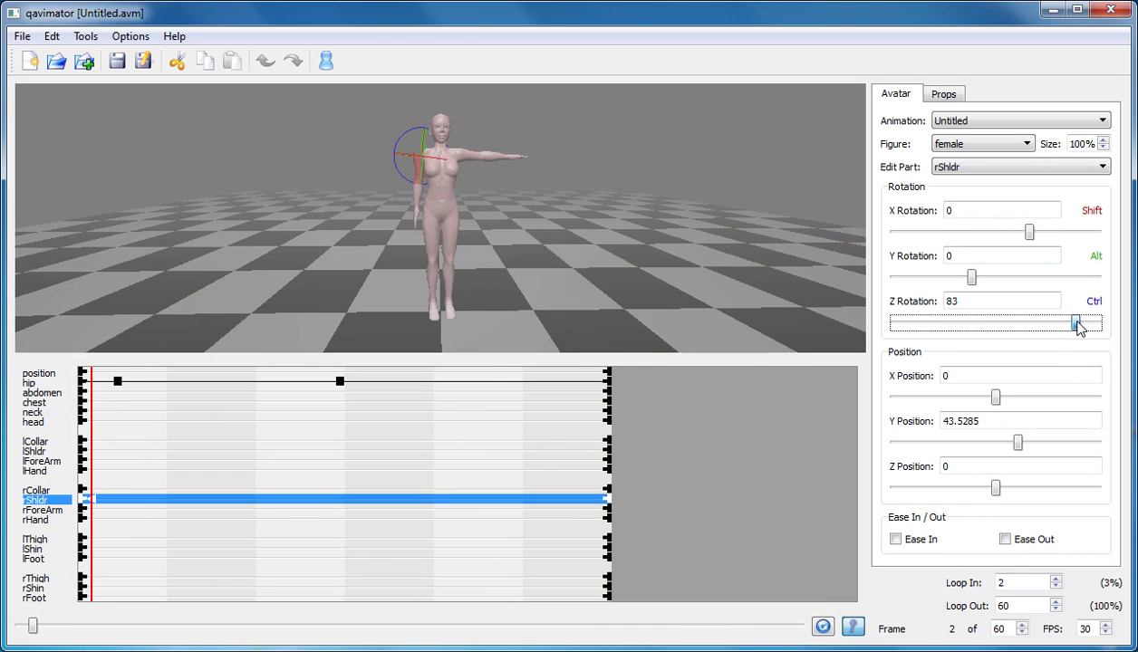
Set the left shoulder's Z rotation to about -83 at frame 2 and about 90 at frame 30.
click(470, 159)
drag(1000, 324, 916, 325)
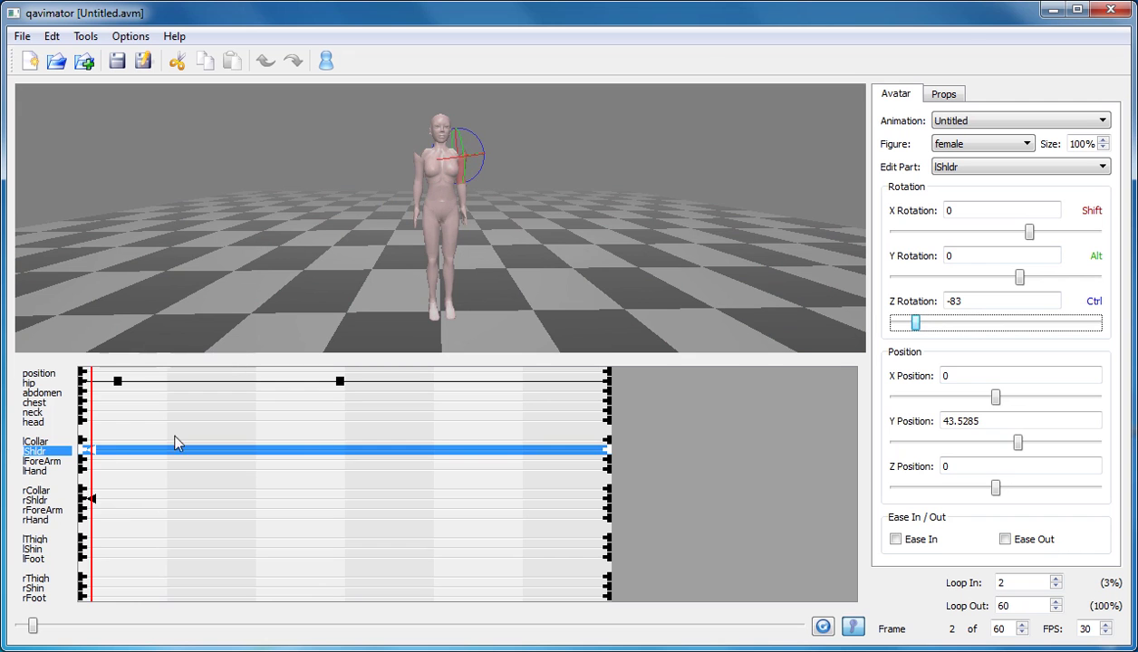
drag(91, 470, 340, 467)
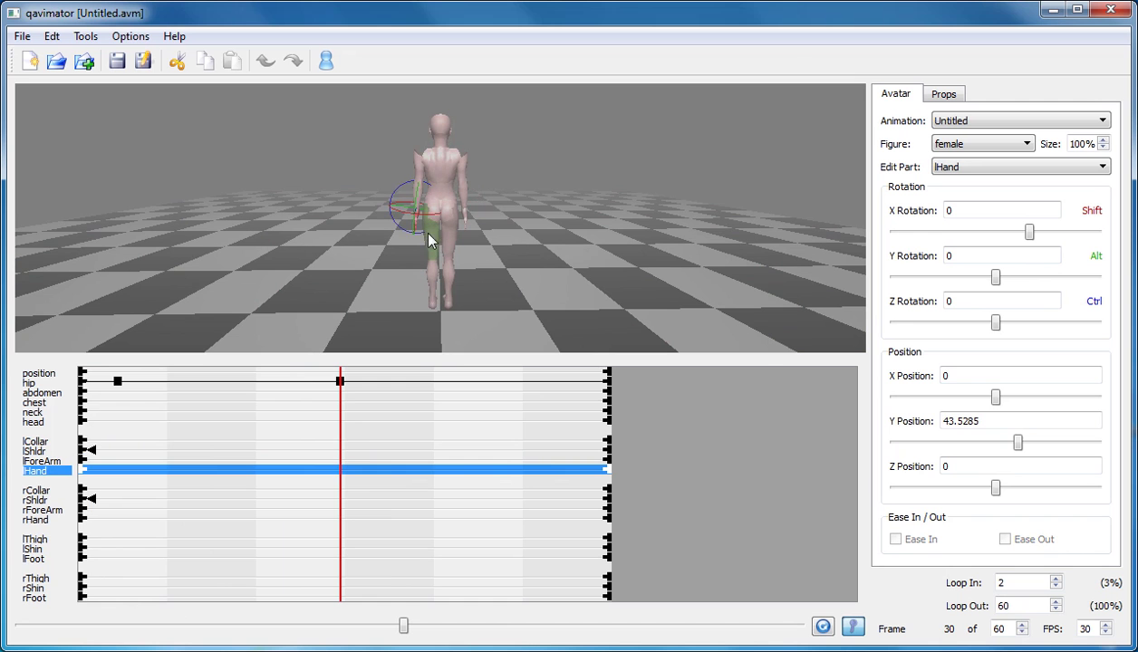
click(419, 168)
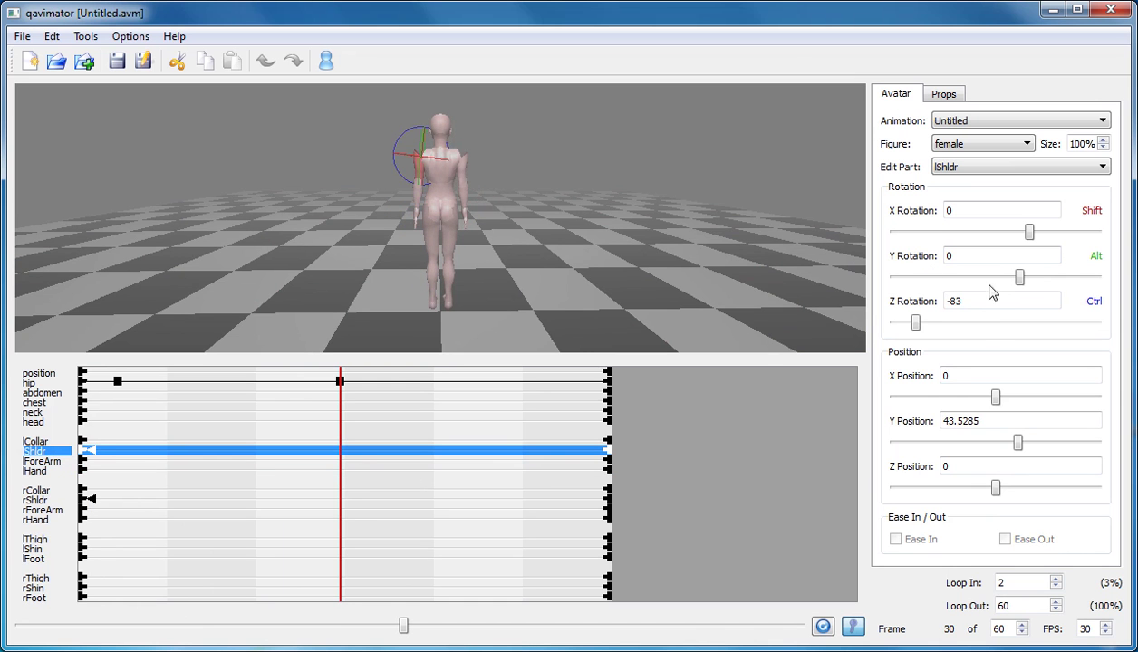
drag(919, 319, 1085, 314)
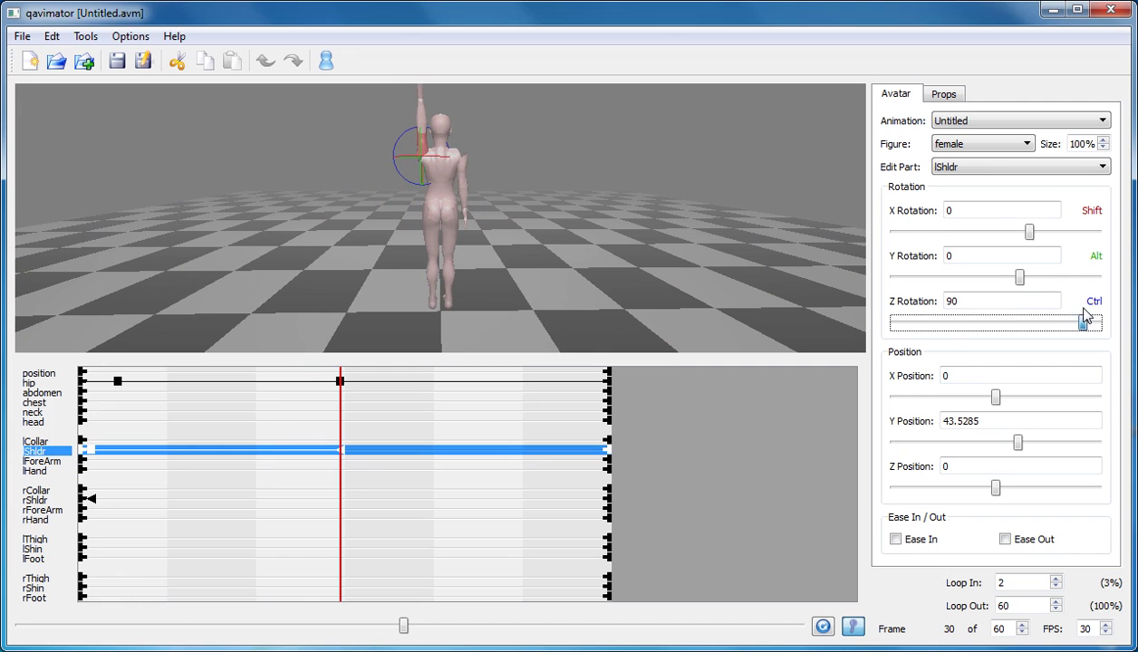
click(460, 166)
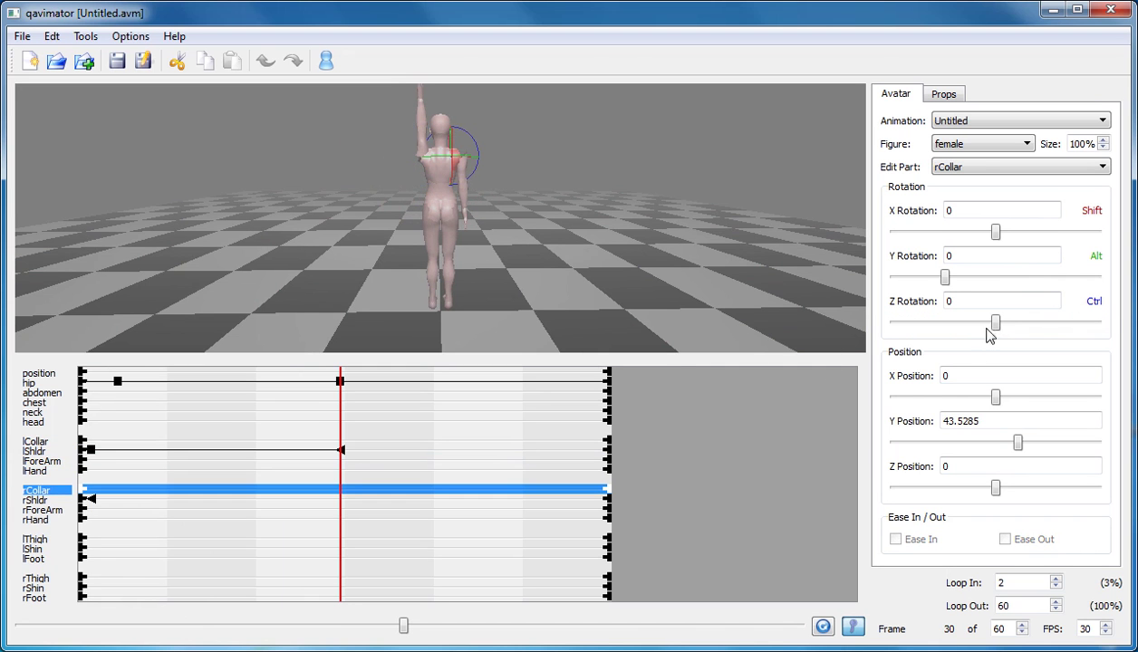
mouse_move(998, 324)
mouse_down()
mouse_move(846, 322)
mouse_move(1021, 328)
mouse_move(978, 328)
mouse_up()
click(968, 306)
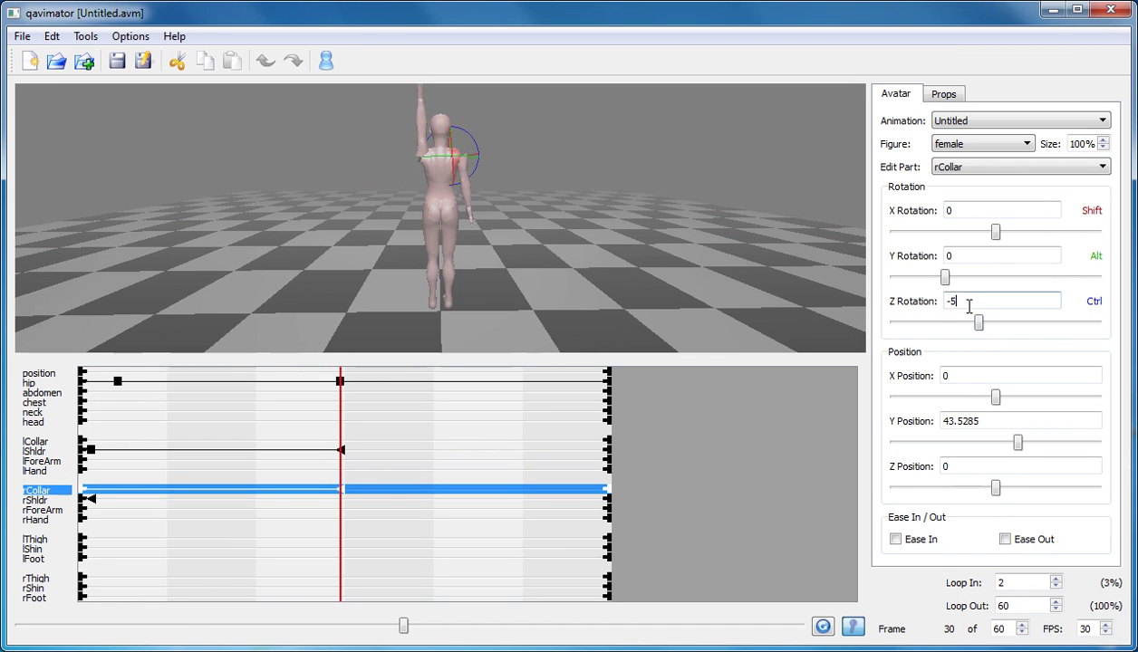
key(BackSpace)
key(BackSpace)
text(0)
key(Return)
Raise the right arm at frame 30 by rotating the right shoulder to a Z rotation of about -89.
click(463, 168)
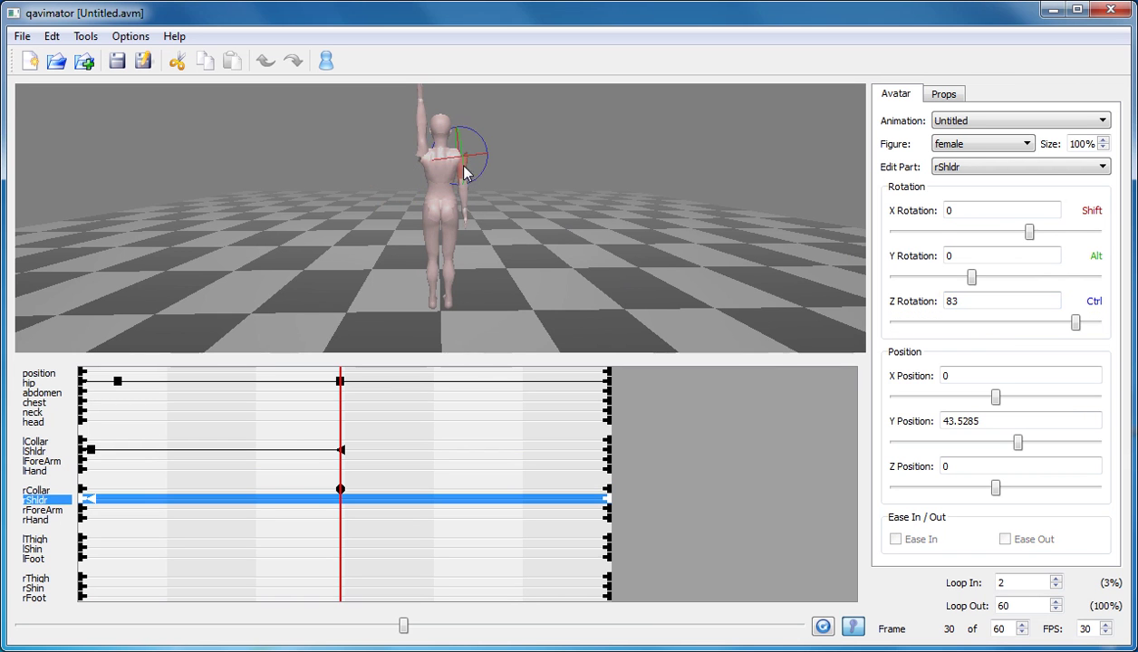
drag(1074, 324, 908, 326)
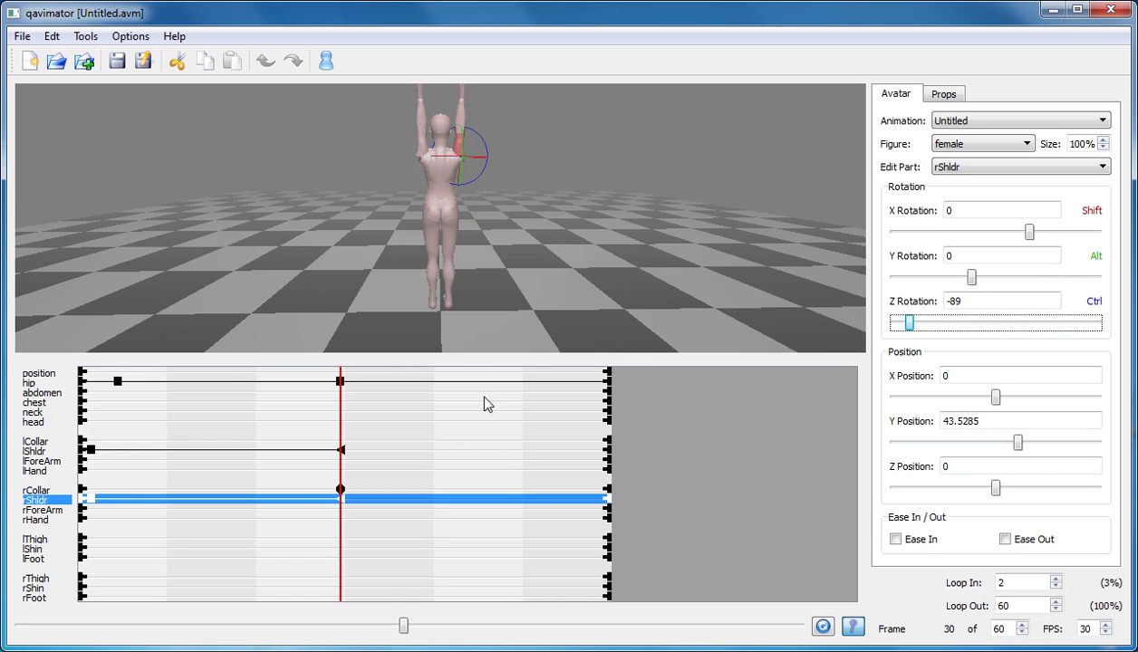
At frame 60, lower the left arm by rotating the left shoulder to a Z rotation of about -81.
drag(344, 422, 607, 428)
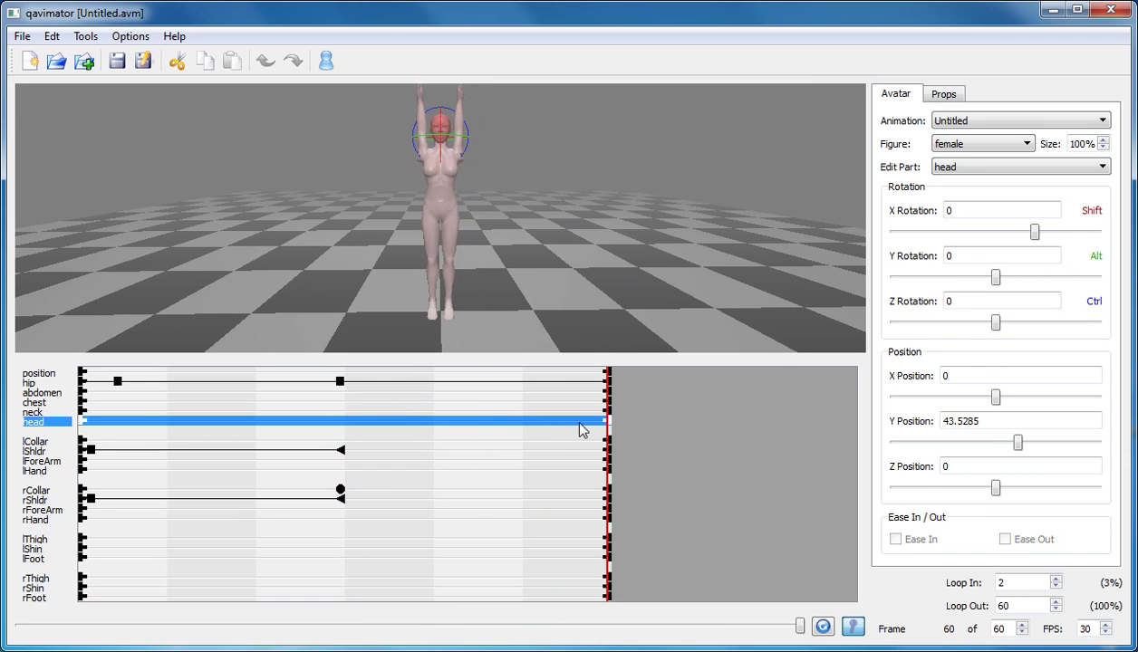
click(453, 137)
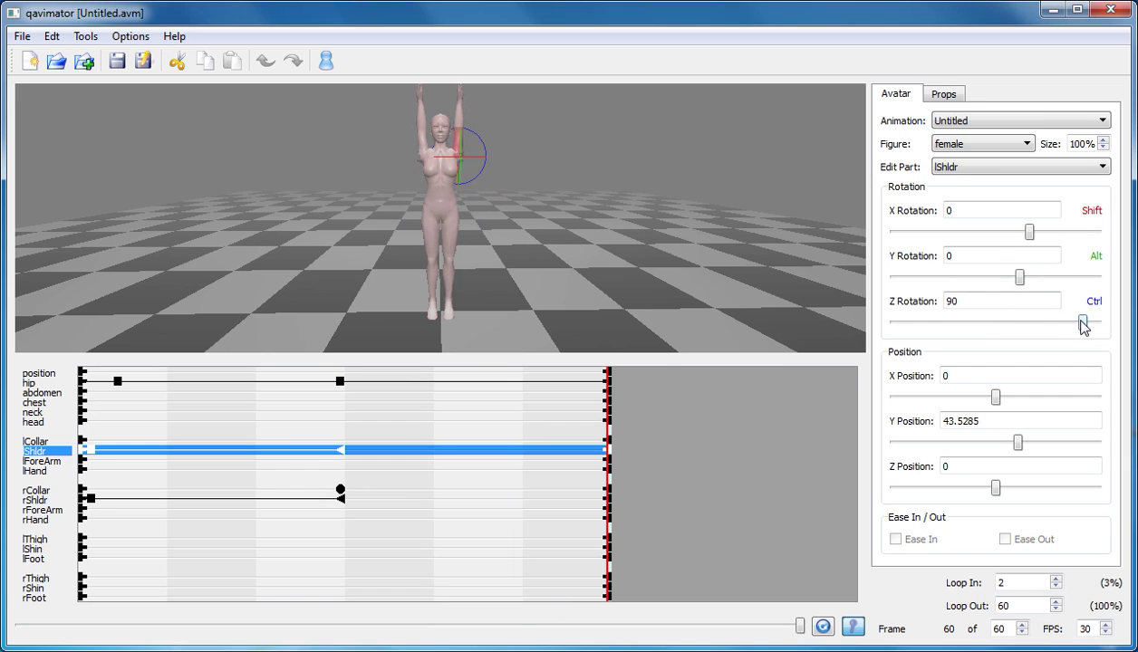
drag(980, 299, 935, 307)
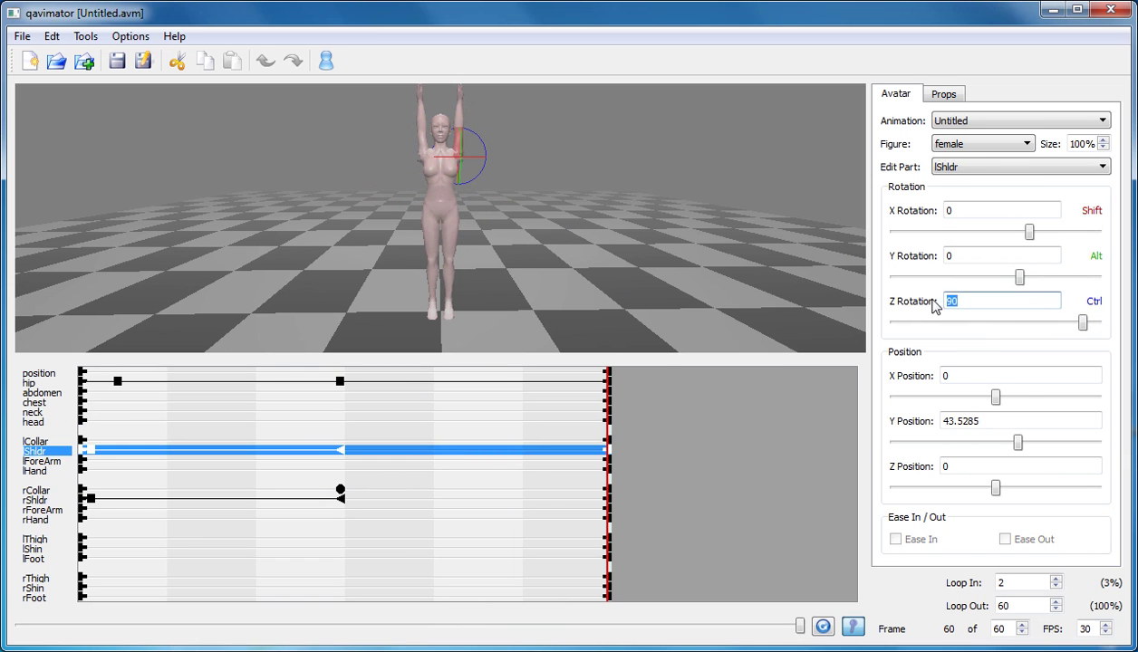
text(0)
key(Tab)
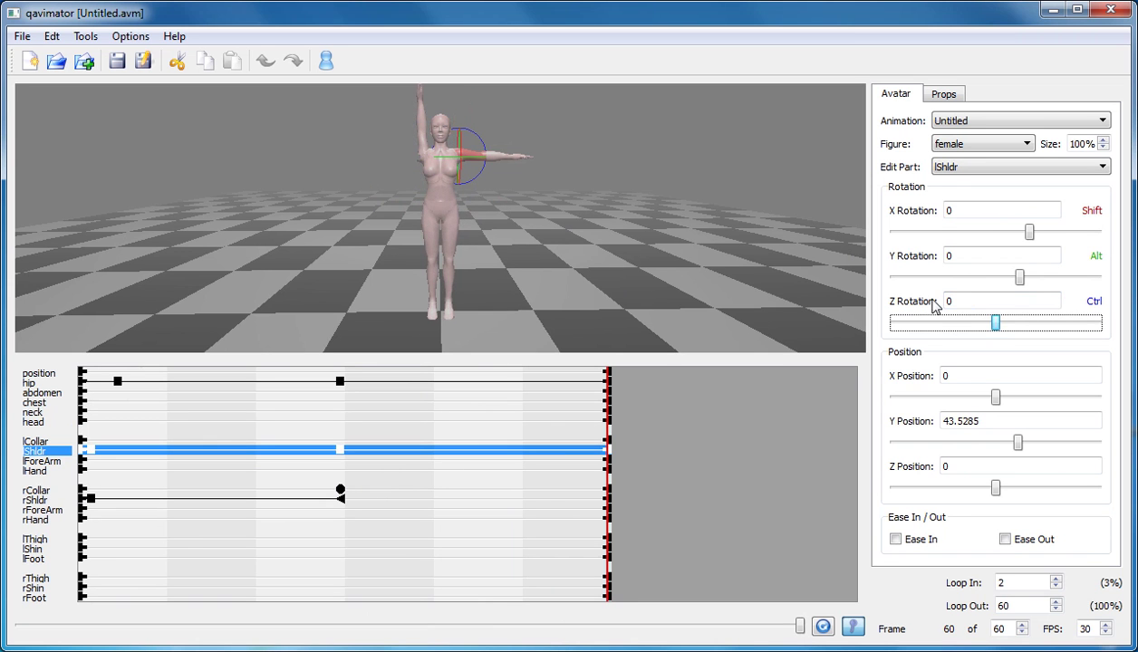
drag(968, 299, 947, 299)
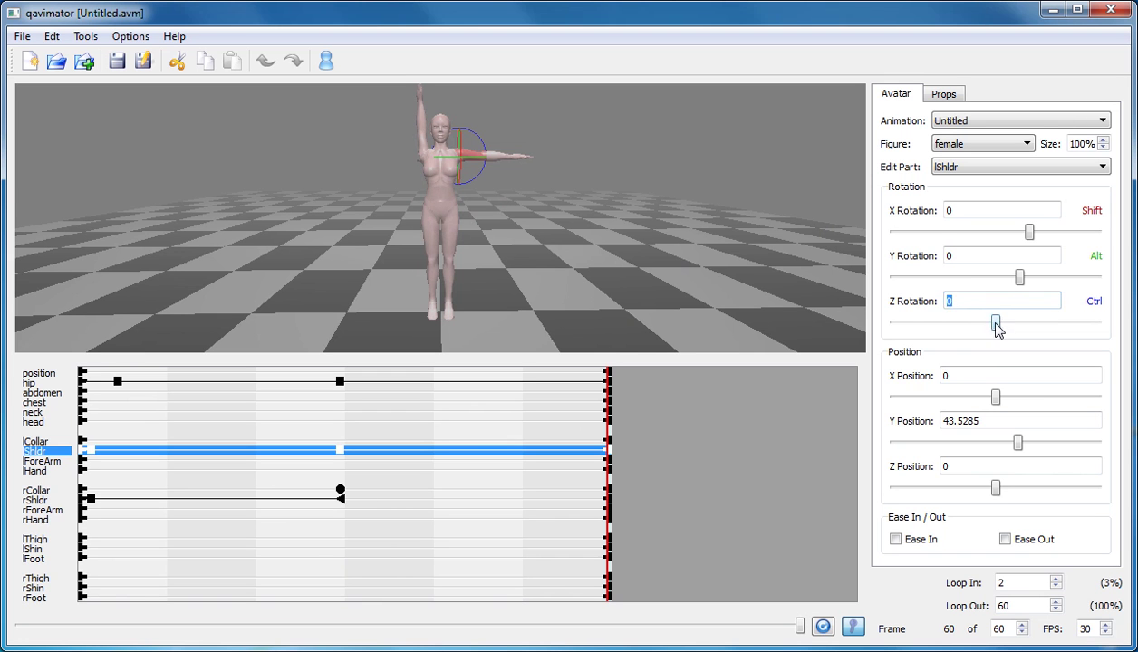
drag(993, 324, 920, 335)
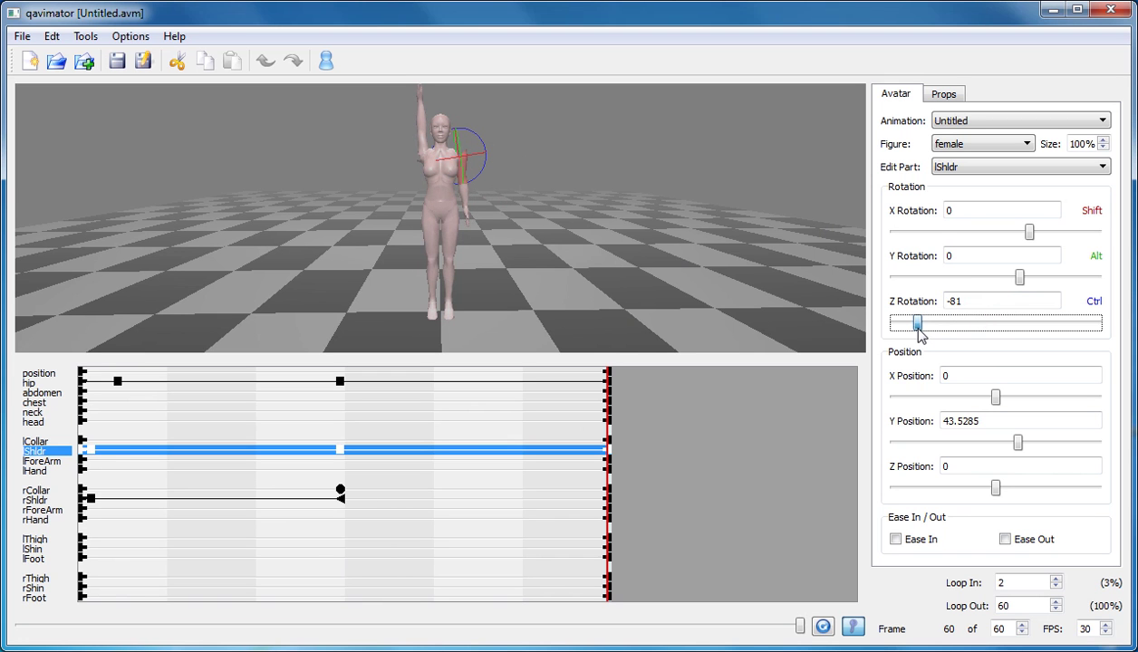
At frame 60, lower the right arm by rotating the right shoulder to a Z rotation of about 84.
click(419, 151)
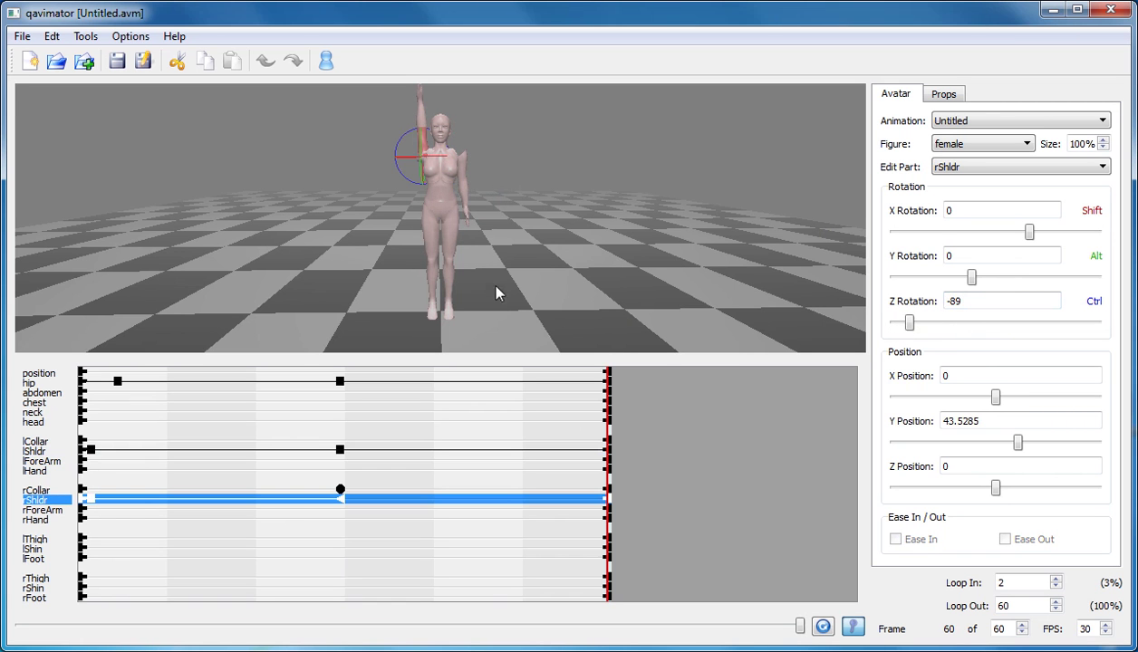
click(416, 134)
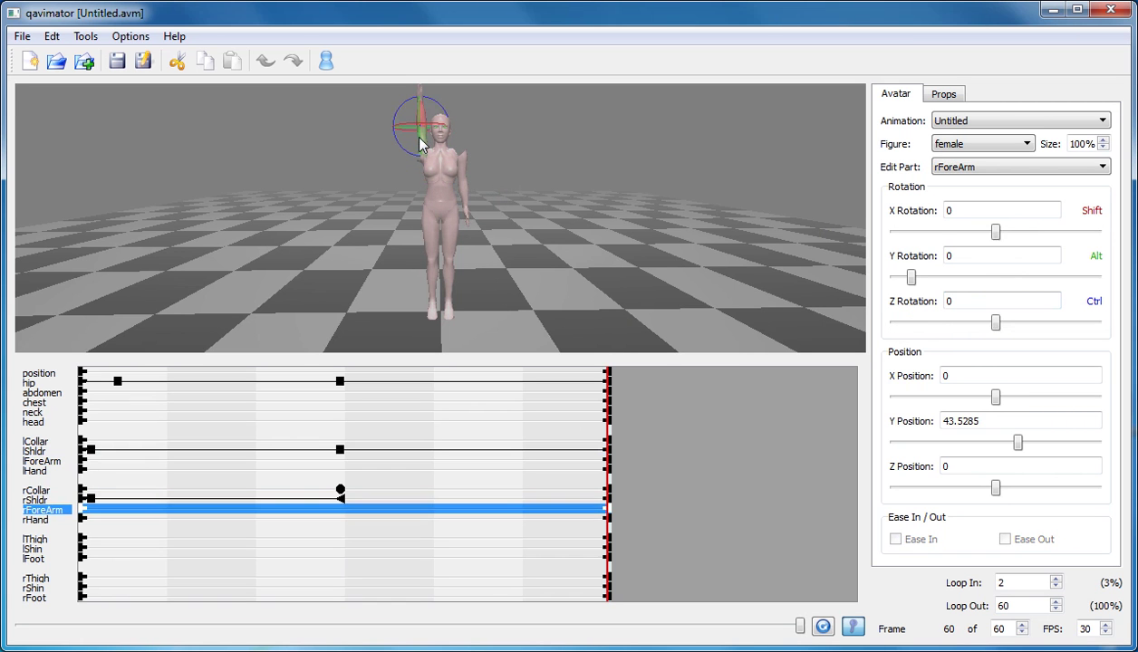
click(420, 148)
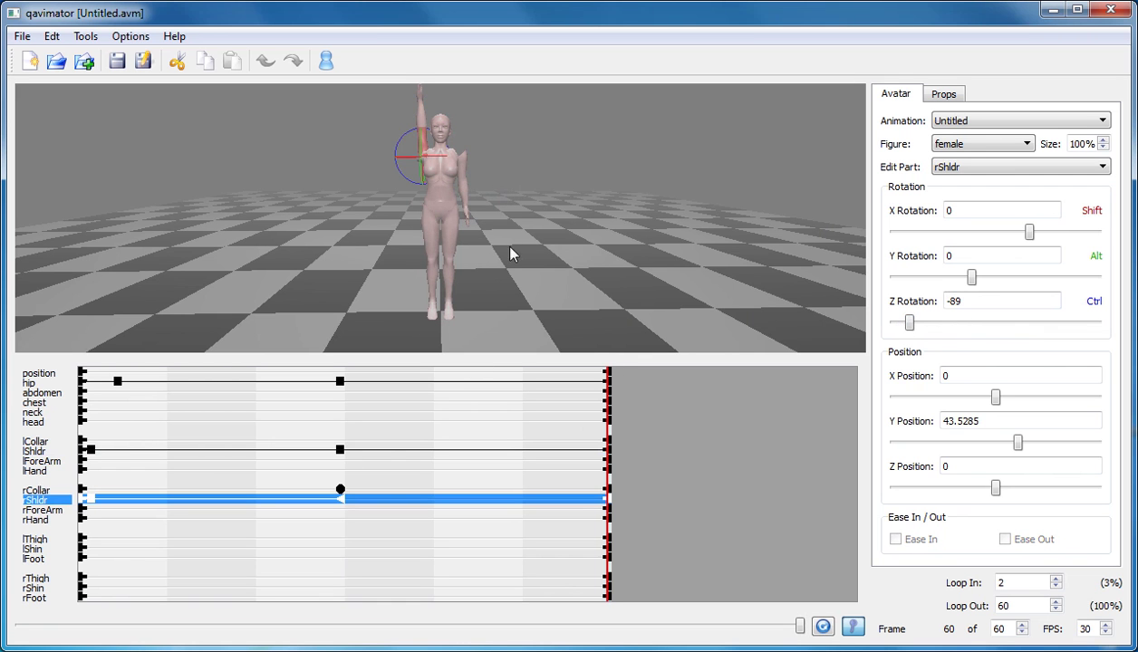
click(460, 168)
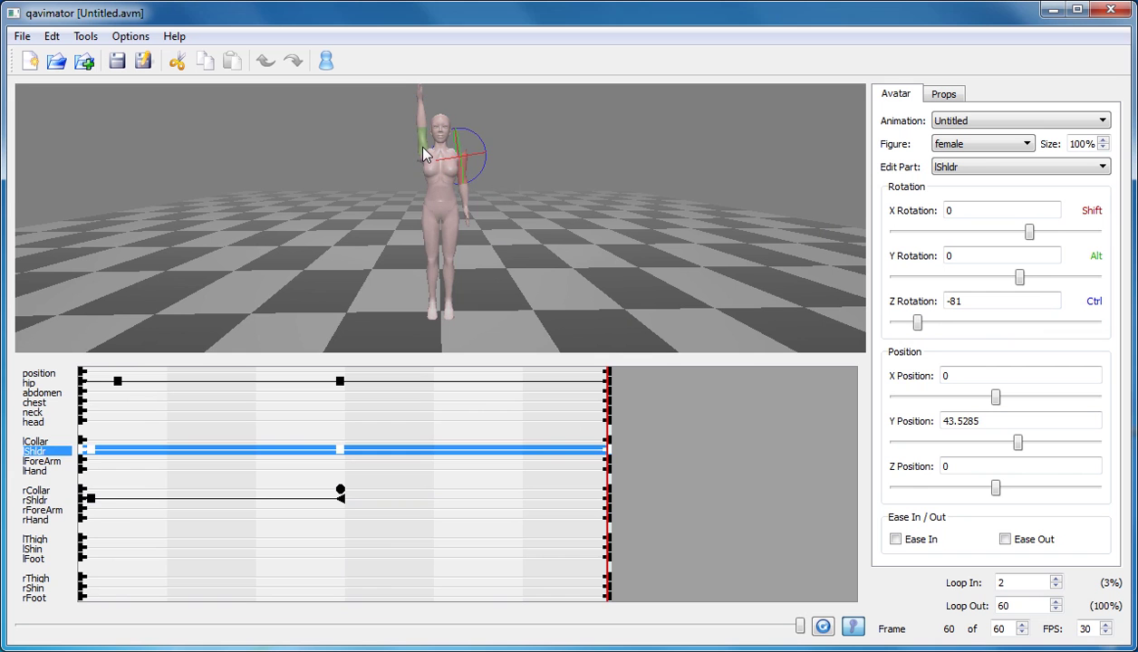
click(423, 147)
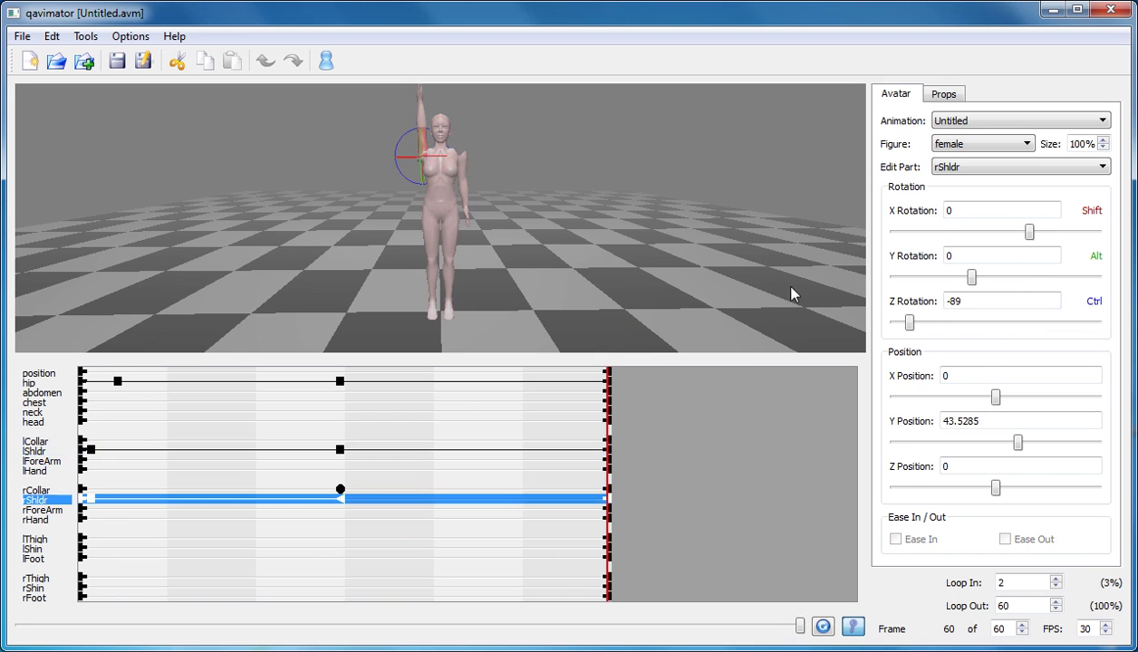
drag(909, 327, 1078, 331)
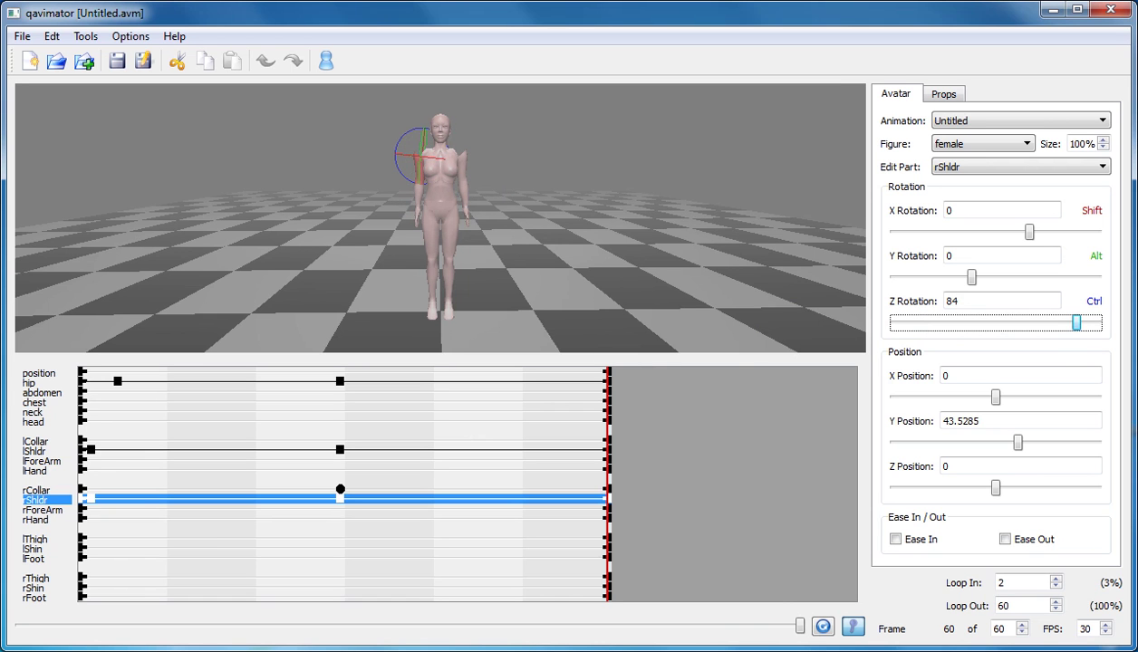
Play the animation to review the turn with the arm movement, and stop playback.
click(824, 631)
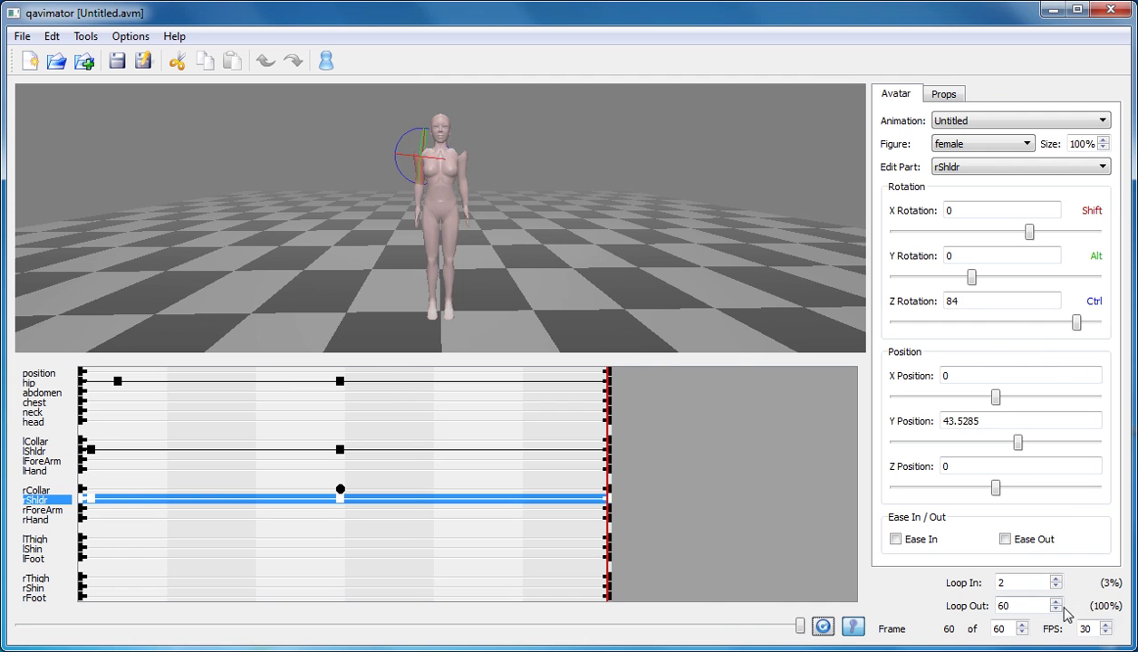
click(99, 549)
click(822, 627)
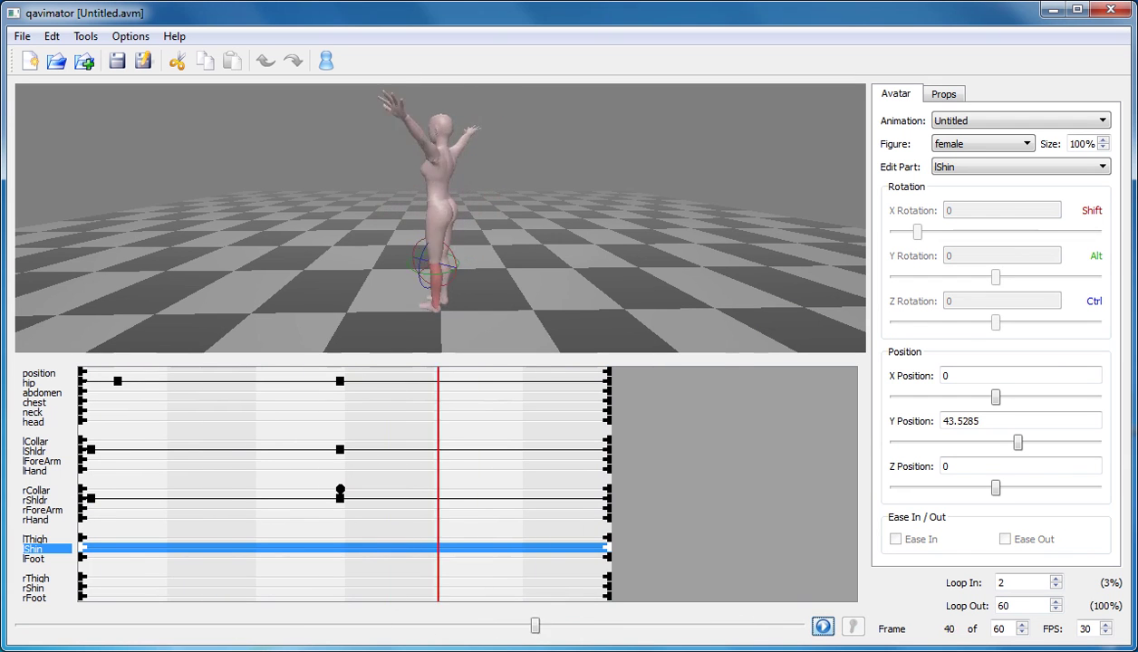
click(822, 627)
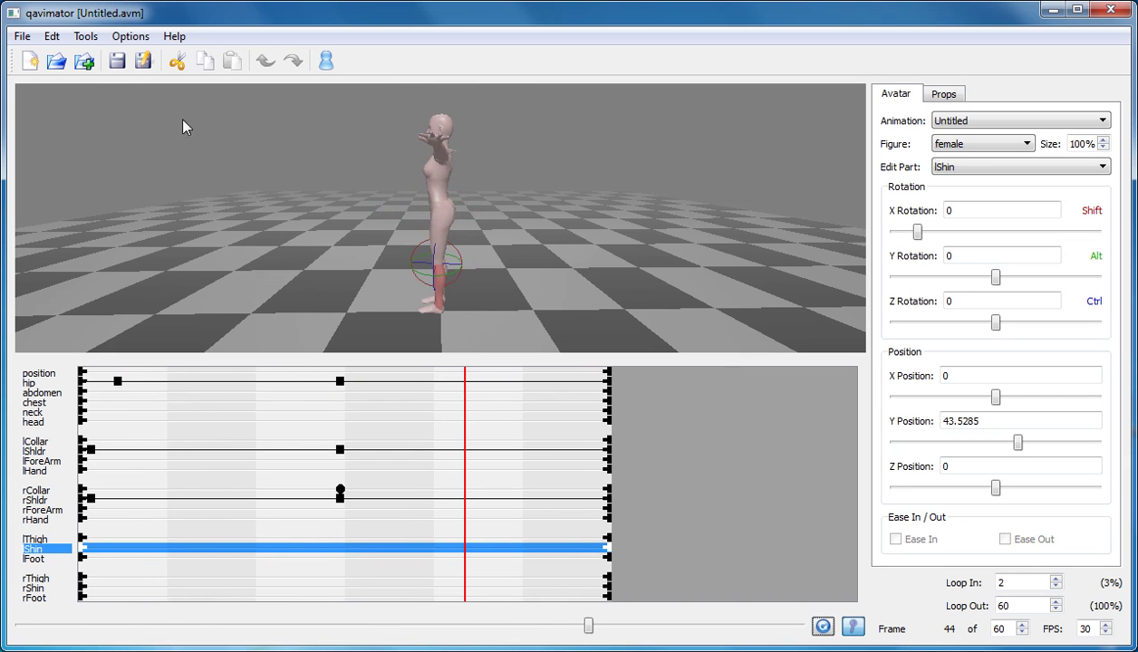
Deselect the body part and run Optimize BVH on the animation.
click(422, 294)
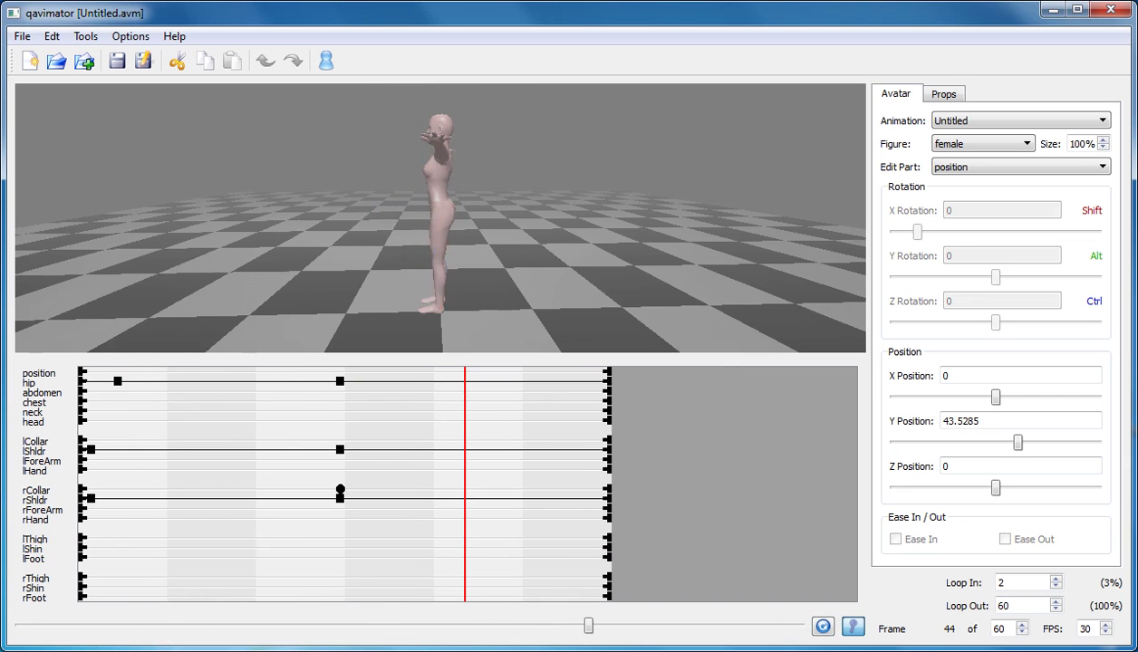
mouse_move(326, 261)
mouse_down()
mouse_move(258, 267)
mouse_move(327, 262)
mouse_up()
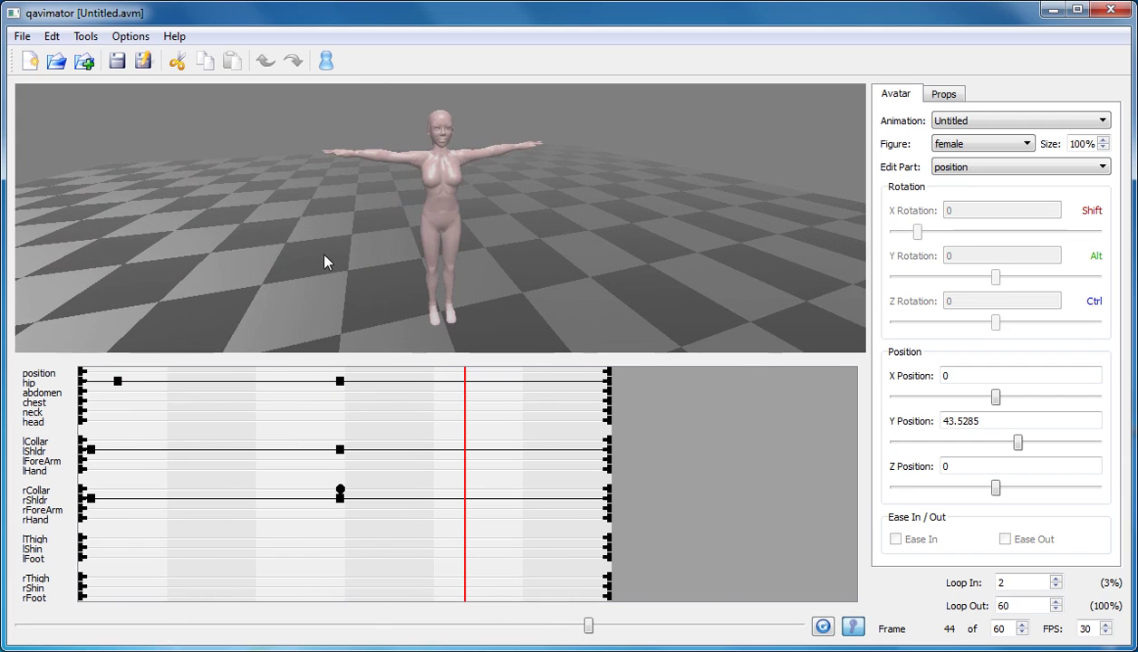
click(85, 36)
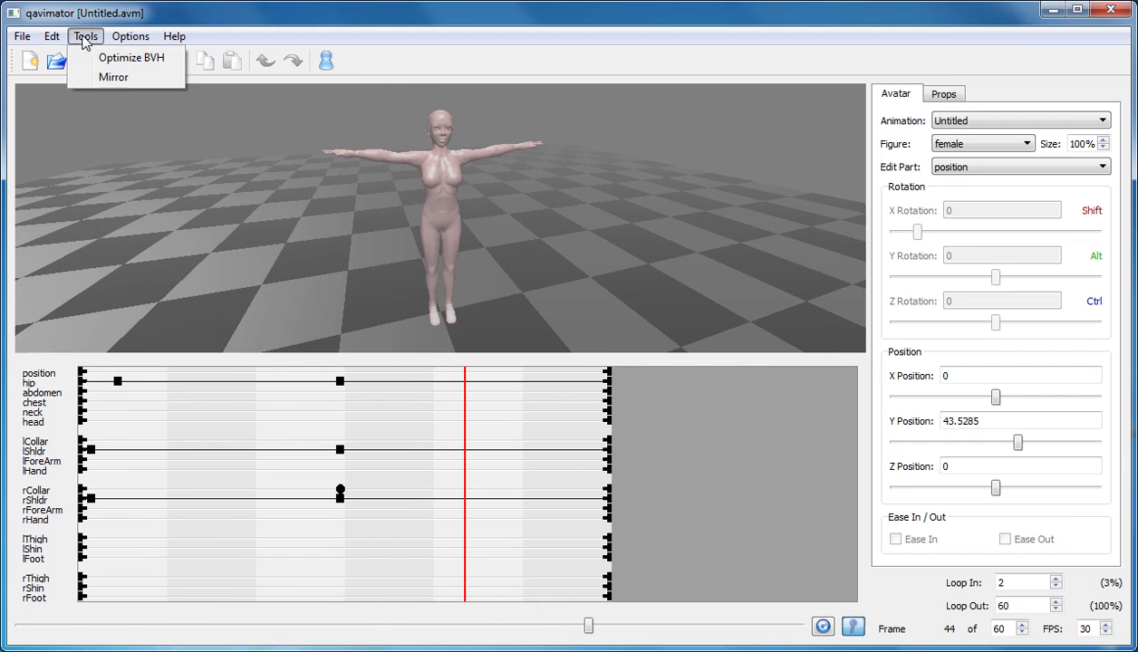
click(121, 58)
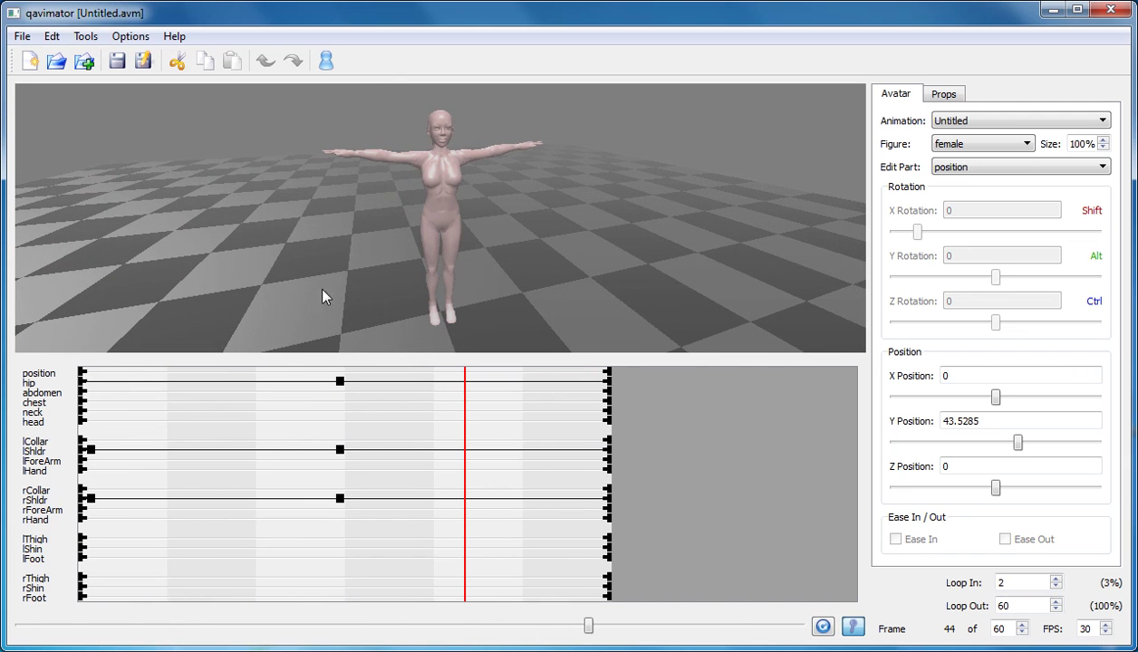
Save the animation under the new name C:\danza.bvh.
click(21, 36)
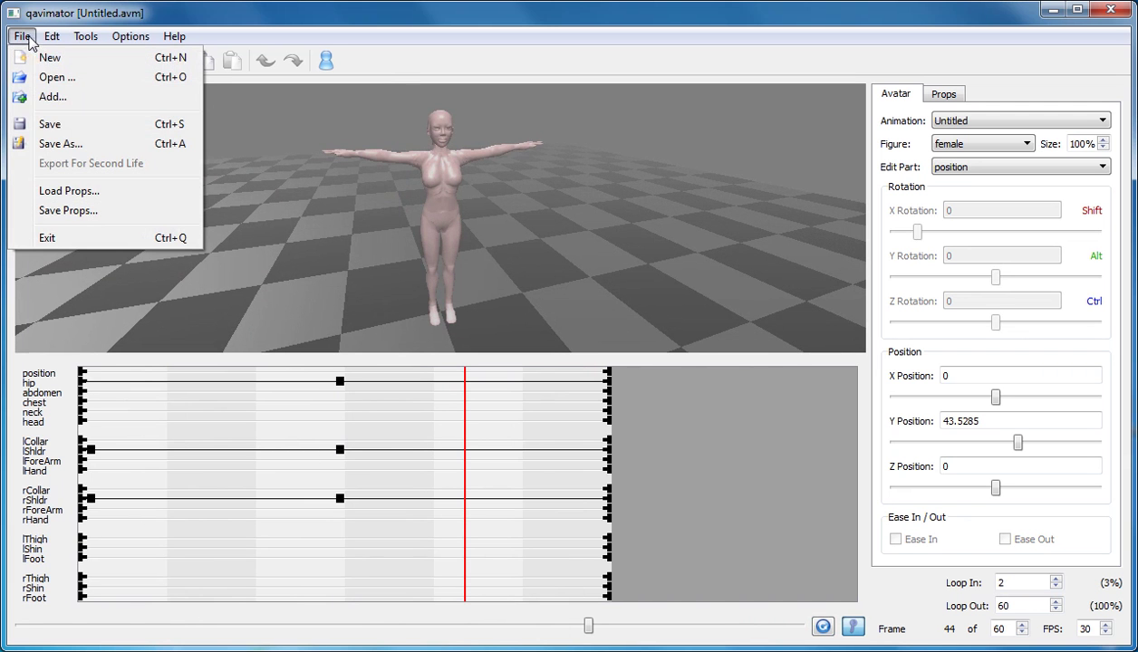
click(76, 145)
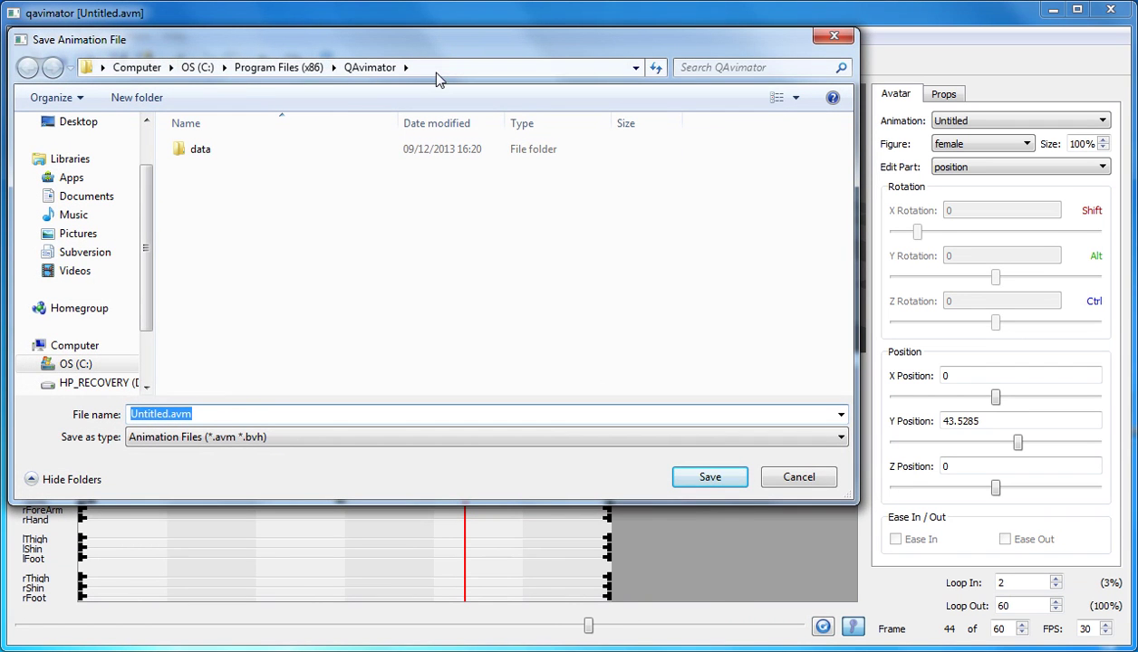
click(245, 413)
key(ctrl+a)
text(C)
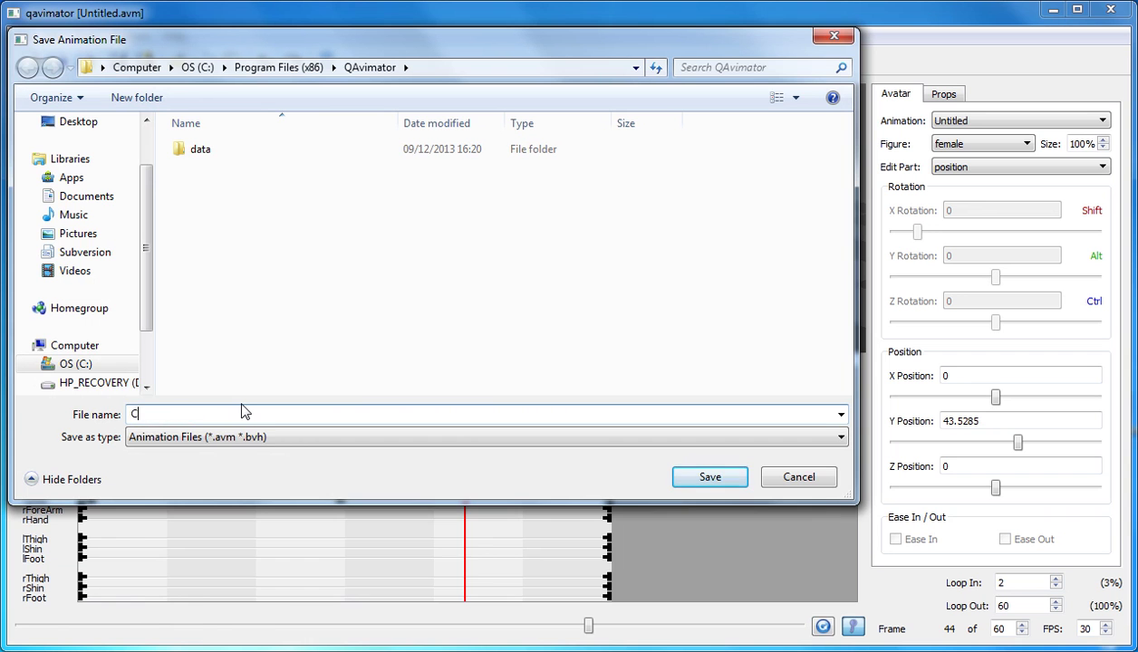
text(:\DA)
key(BackSpace)
key(BackSpace)
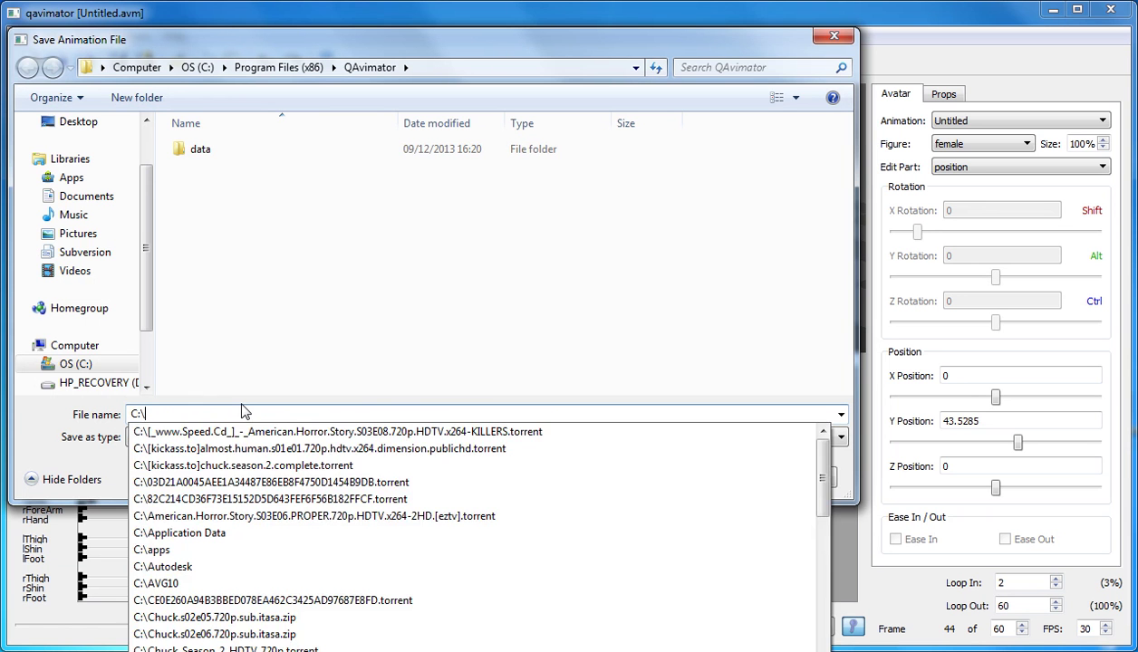
text(danza.bvh)
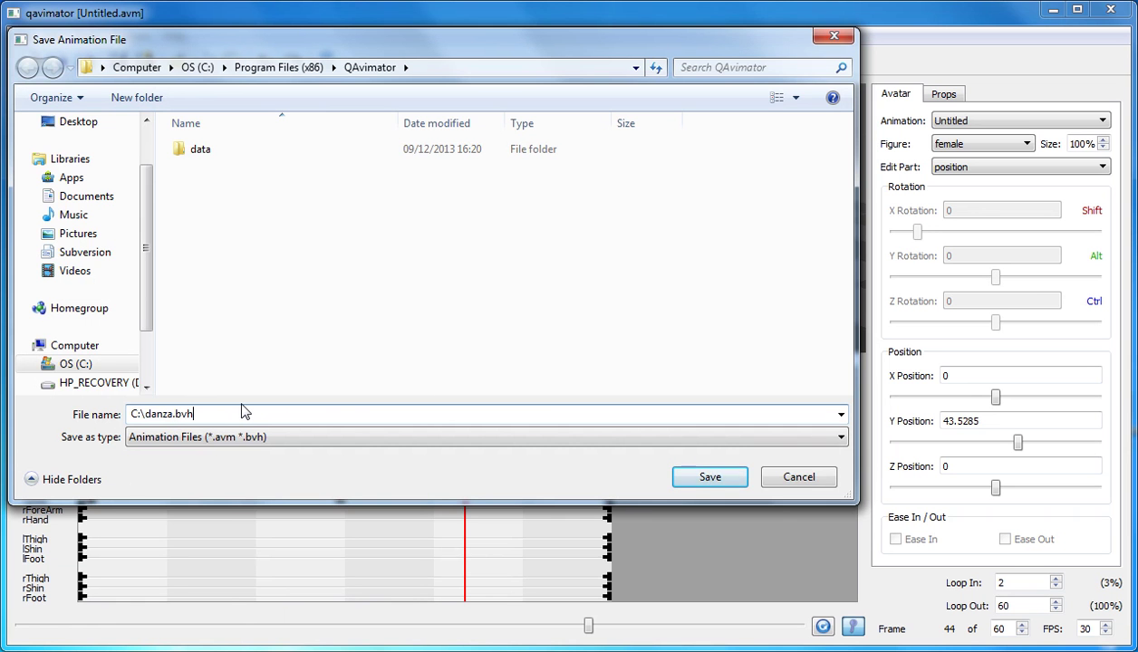
click(709, 476)
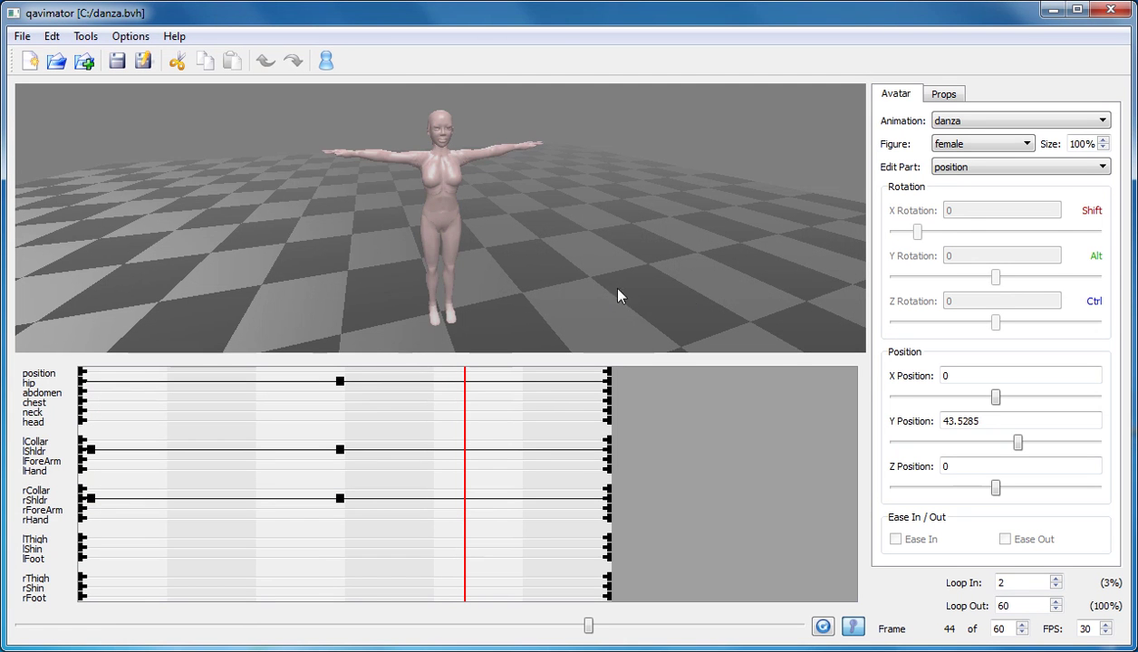
Switch the avatar figure to male for the danza animation.
mouse_move(585, 290)
mouse_down()
mouse_move(638, 282)
mouse_move(584, 282)
mouse_up()
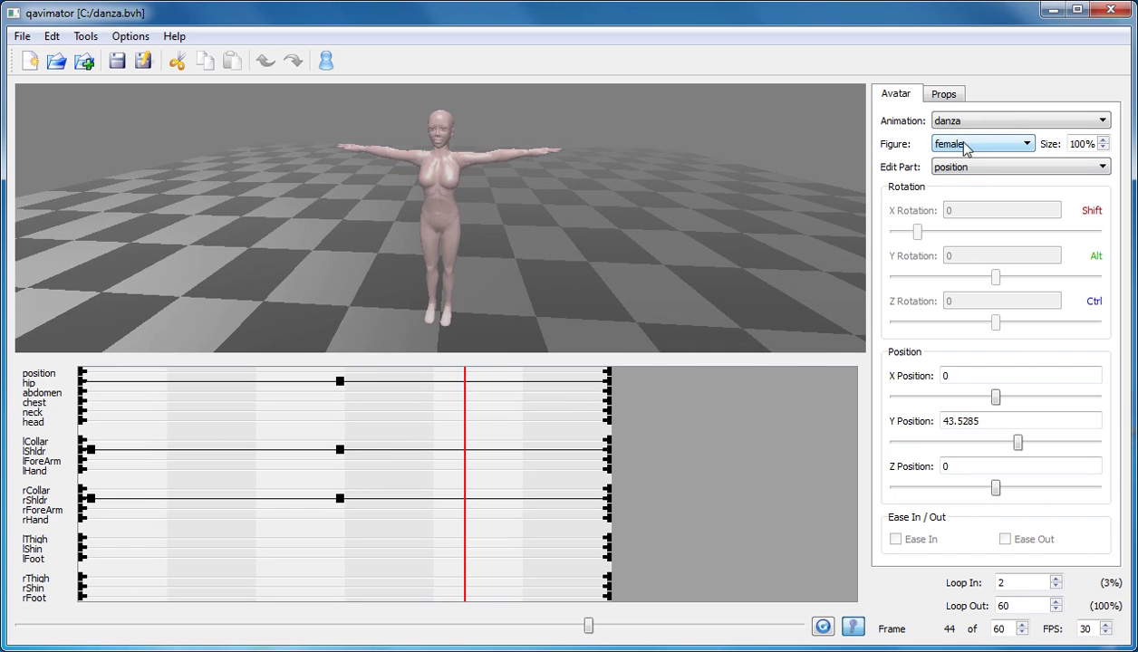
click(1008, 122)
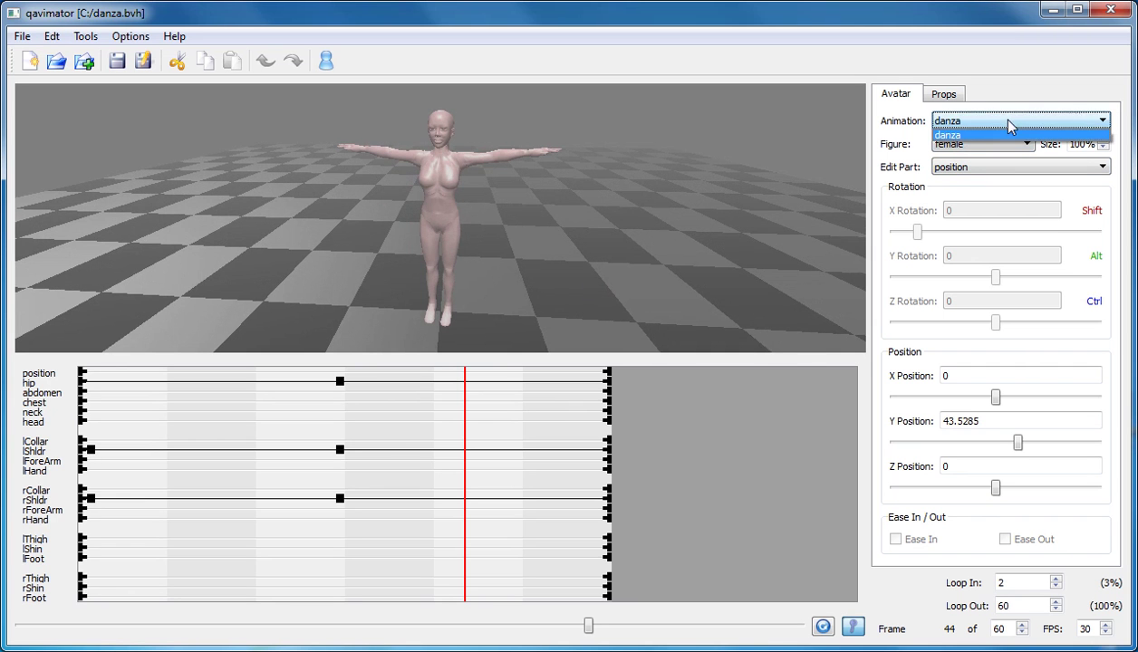
click(1007, 119)
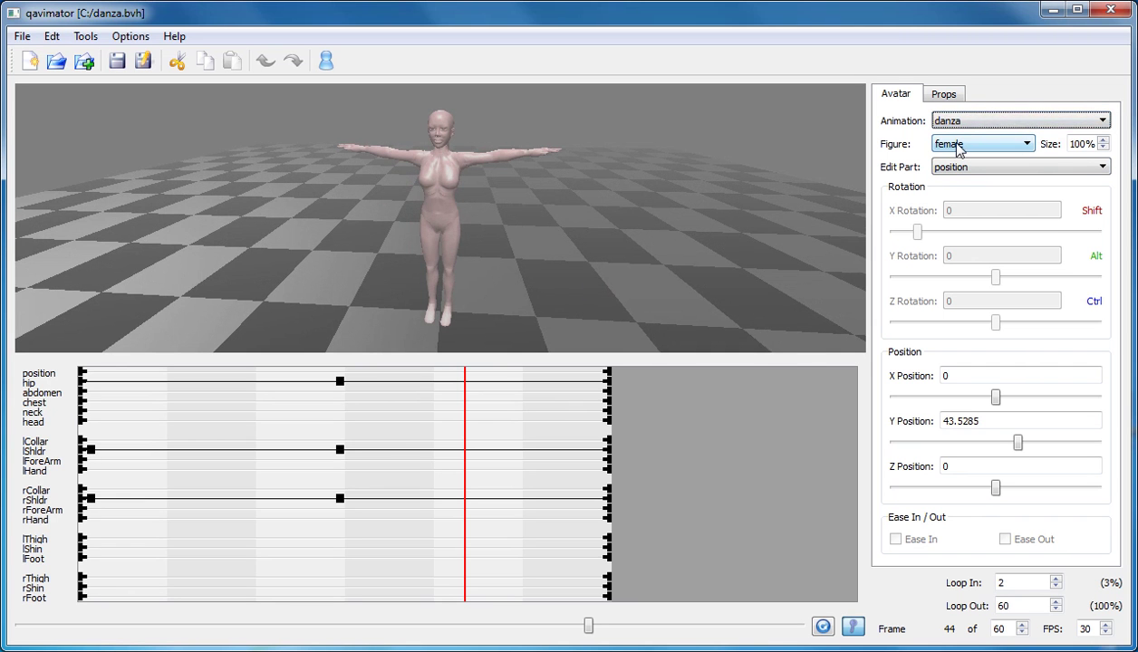
click(957, 148)
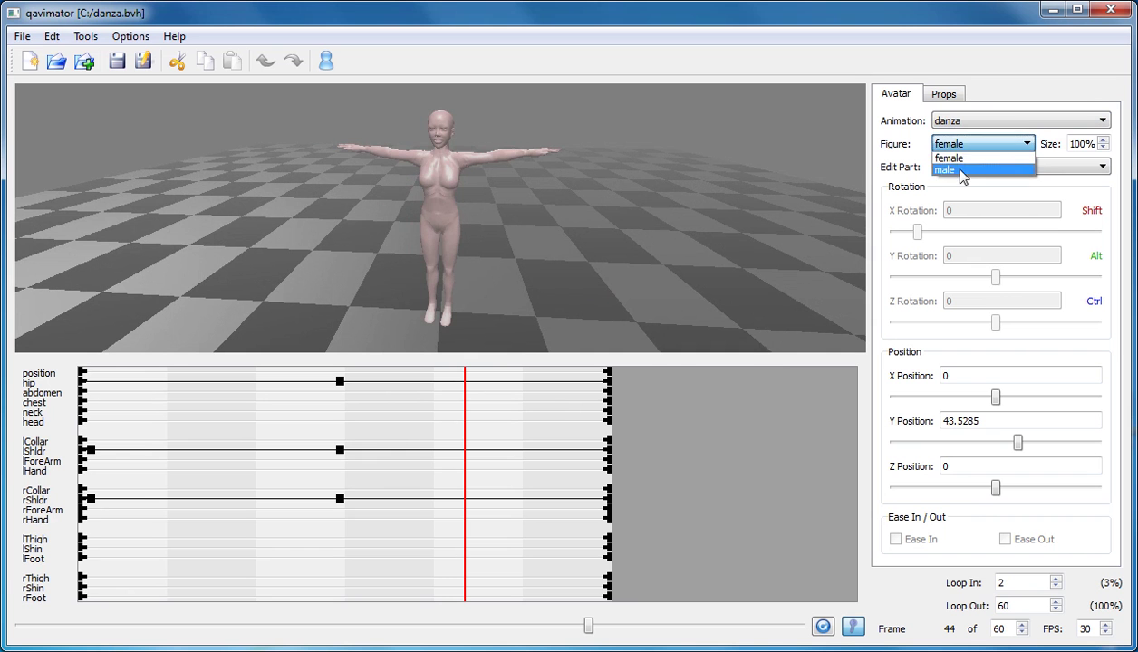
click(946, 170)
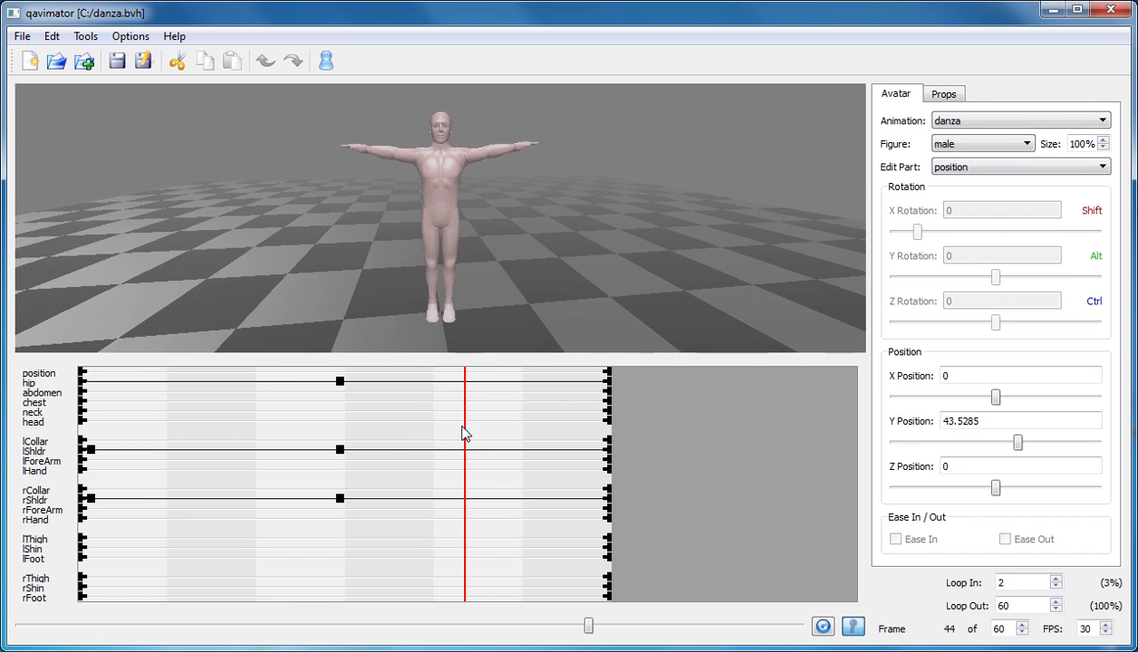
Scrub the animation timeline back to frame 3.
mouse_move(463, 495)
mouse_down()
mouse_move(125, 493)
mouse_move(563, 496)
mouse_move(388, 507)
mouse_up()
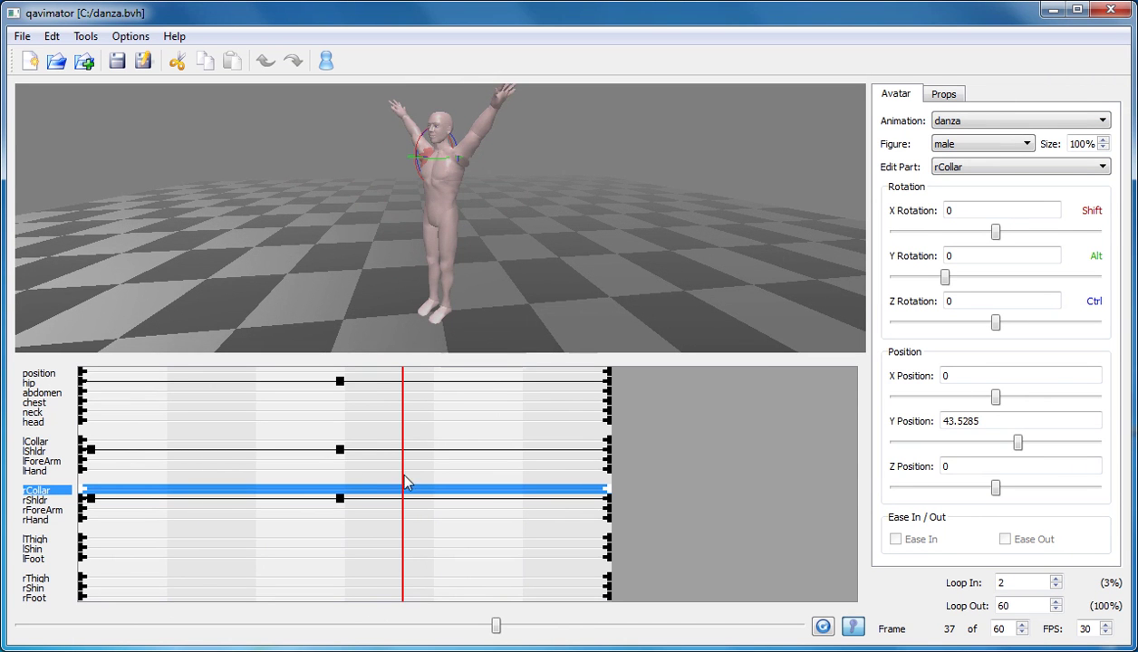
mouse_move(401, 477)
mouse_down()
mouse_move(111, 474)
mouse_move(163, 477)
mouse_up()
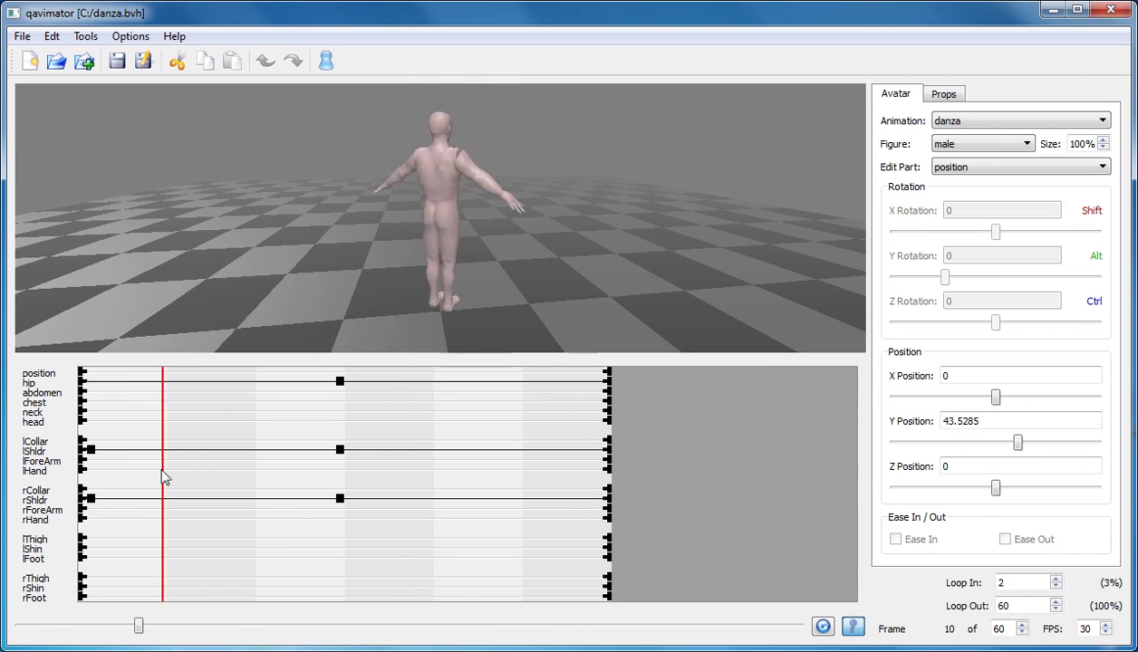
click(942, 93)
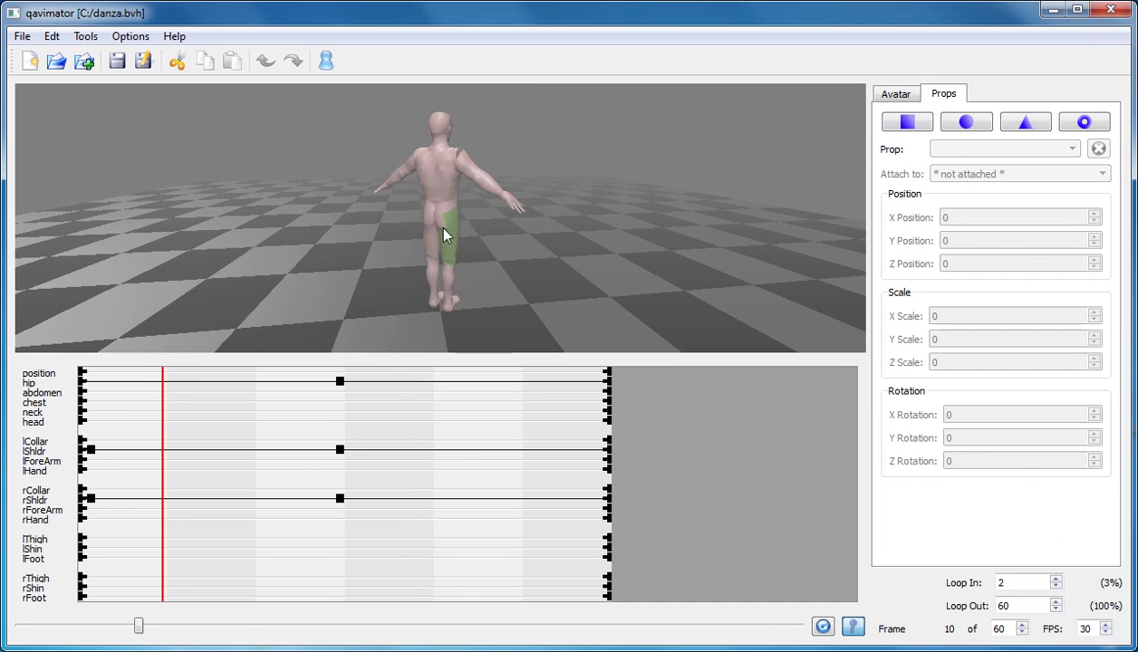
click(166, 494)
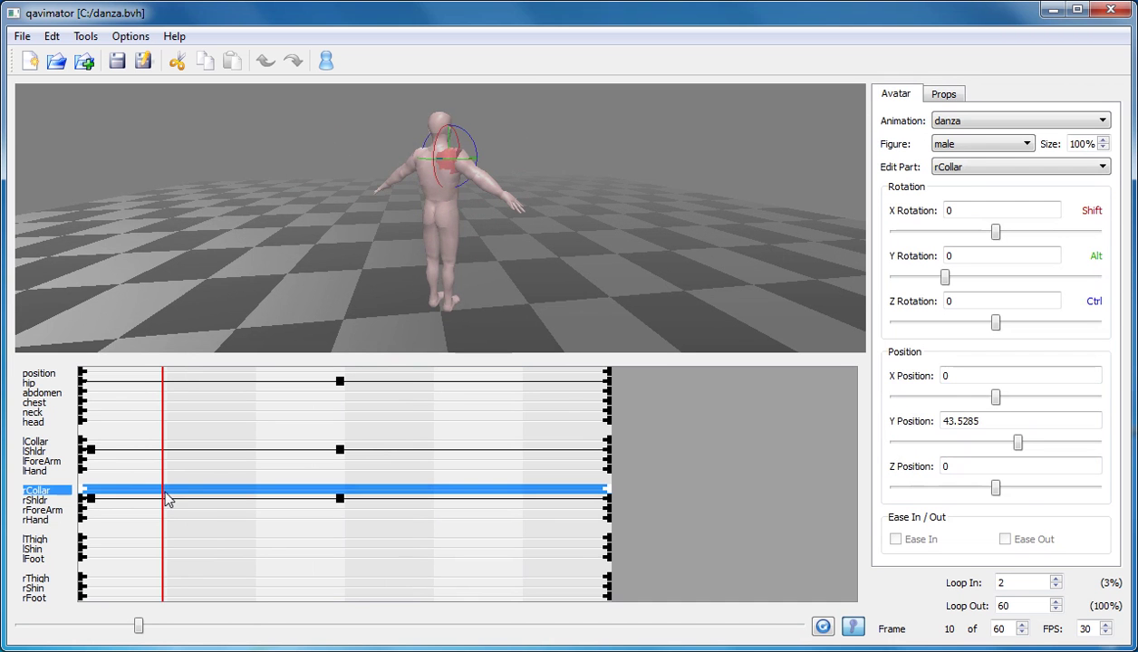
mouse_move(167, 495)
mouse_down()
mouse_move(88, 492)
mouse_move(101, 490)
mouse_up()
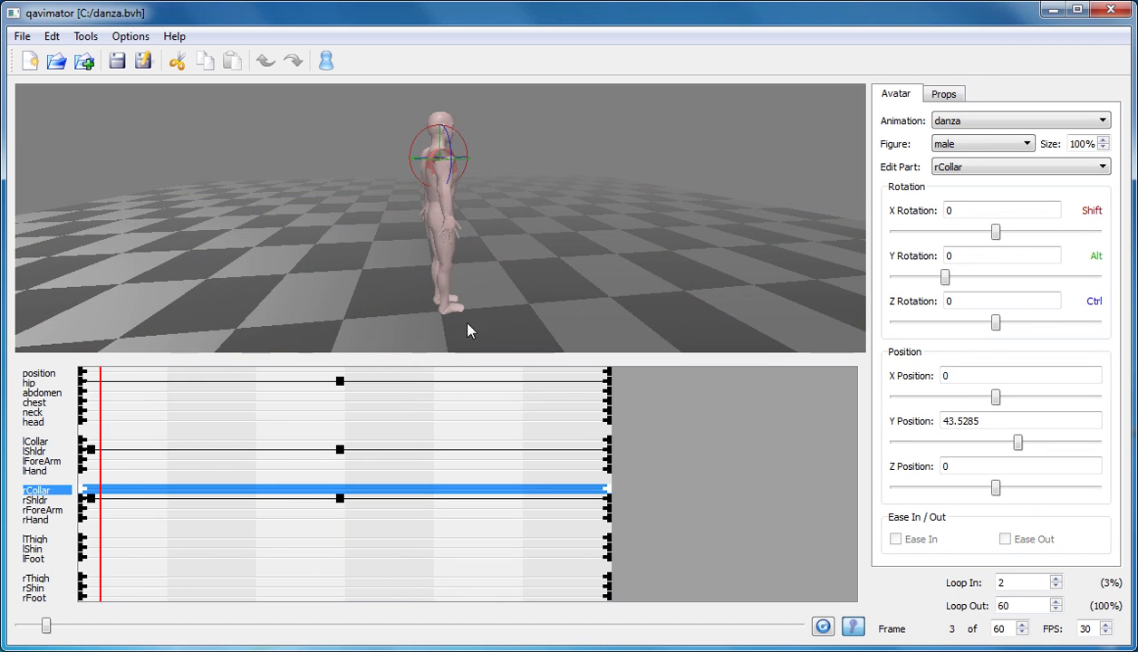
Add a box prop to the scene and move it along the X axis to X position -40.
click(942, 94)
click(906, 122)
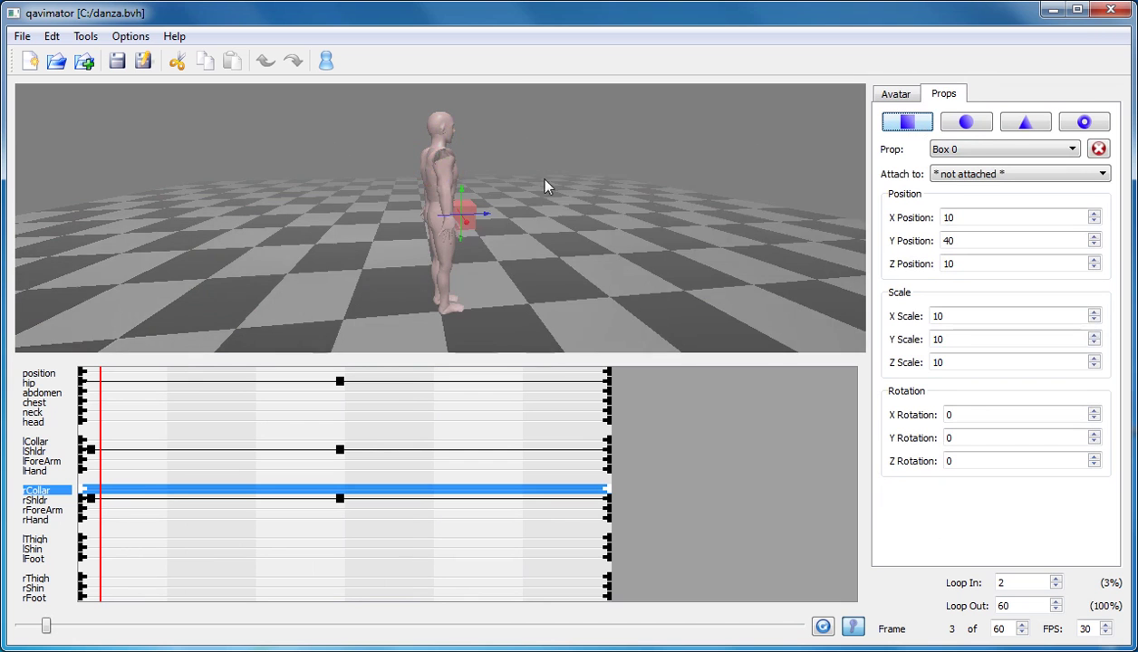
drag(469, 233, 508, 284)
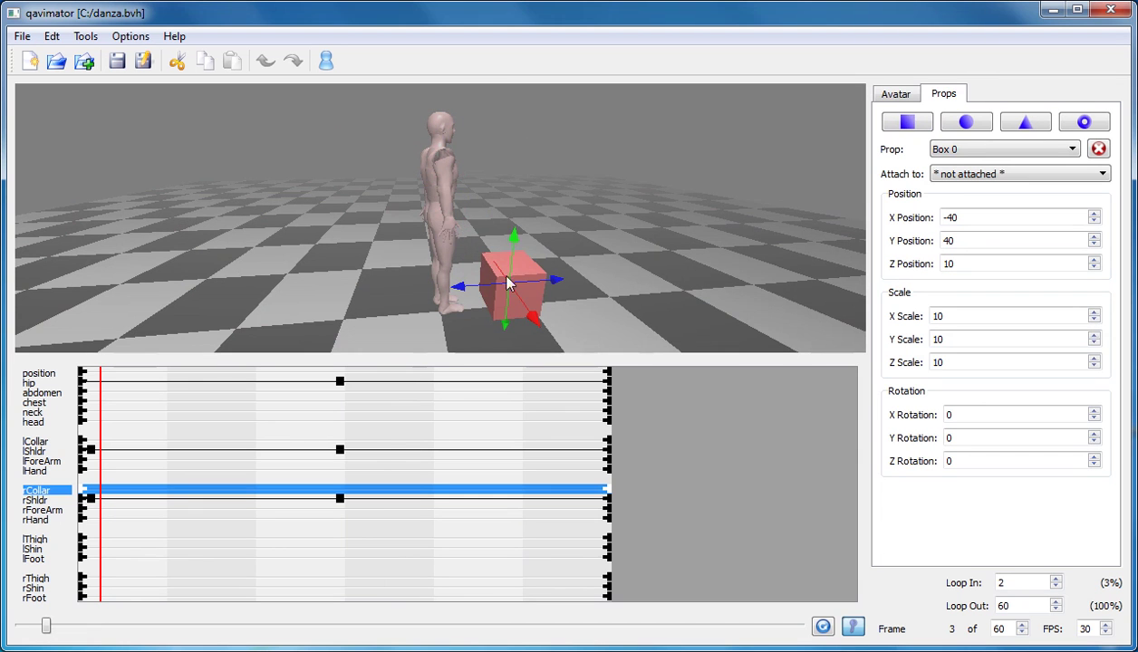
Add a sphere prop and move it along the X axis to X position 28, beside the avatar.
click(978, 129)
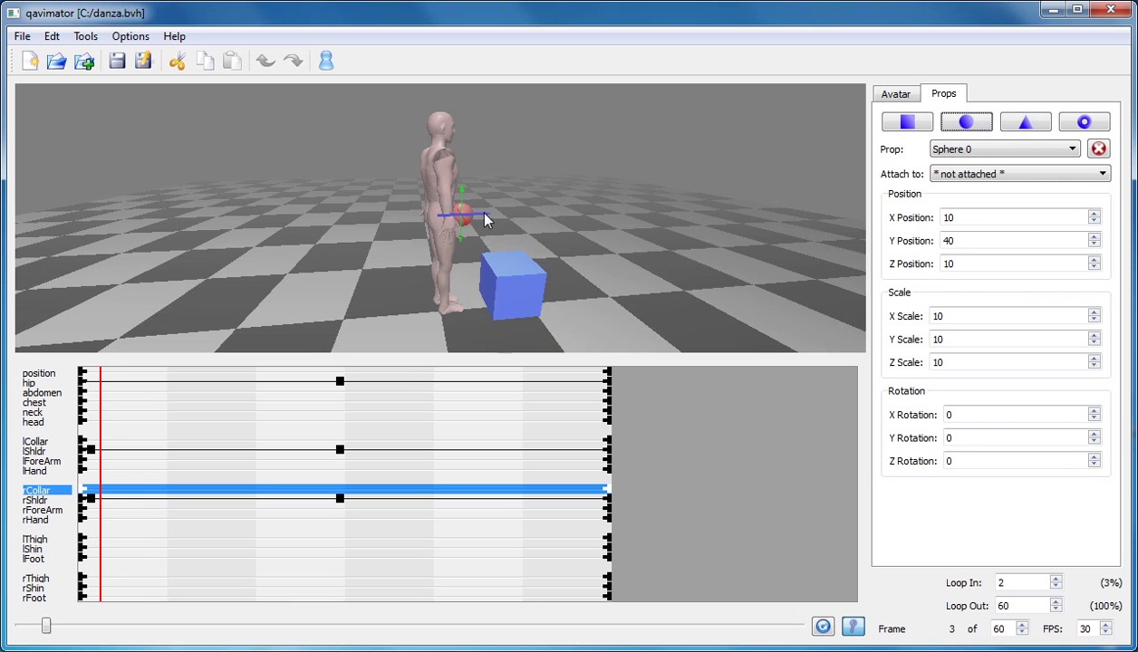
right_drag(485, 220, 532, 222)
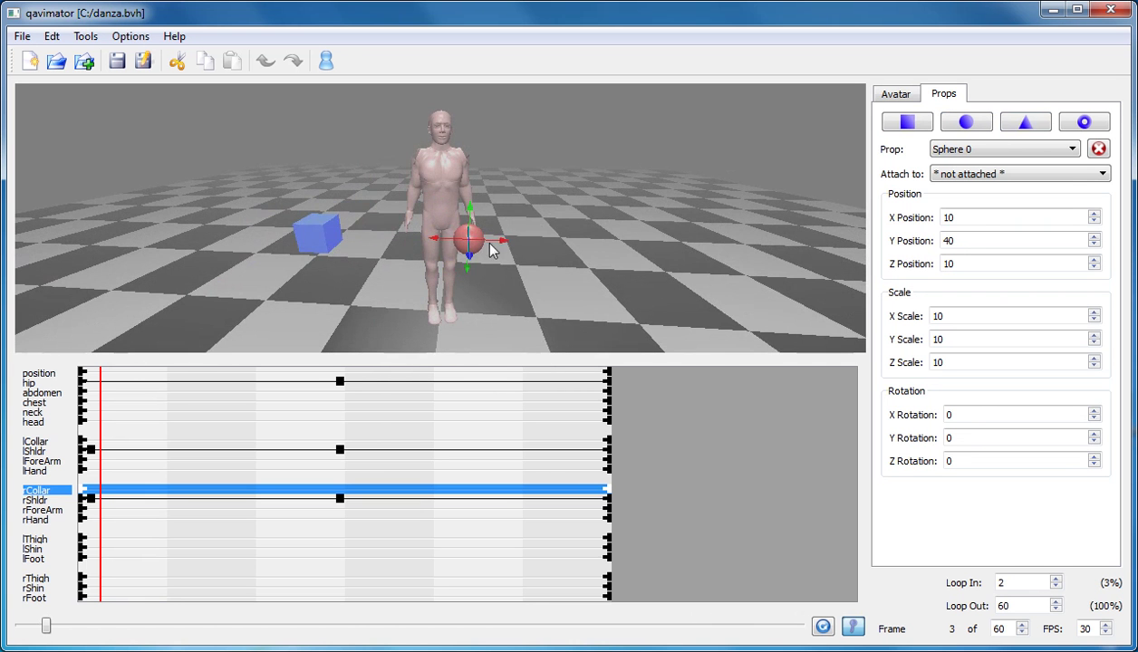
drag(502, 246, 562, 244)
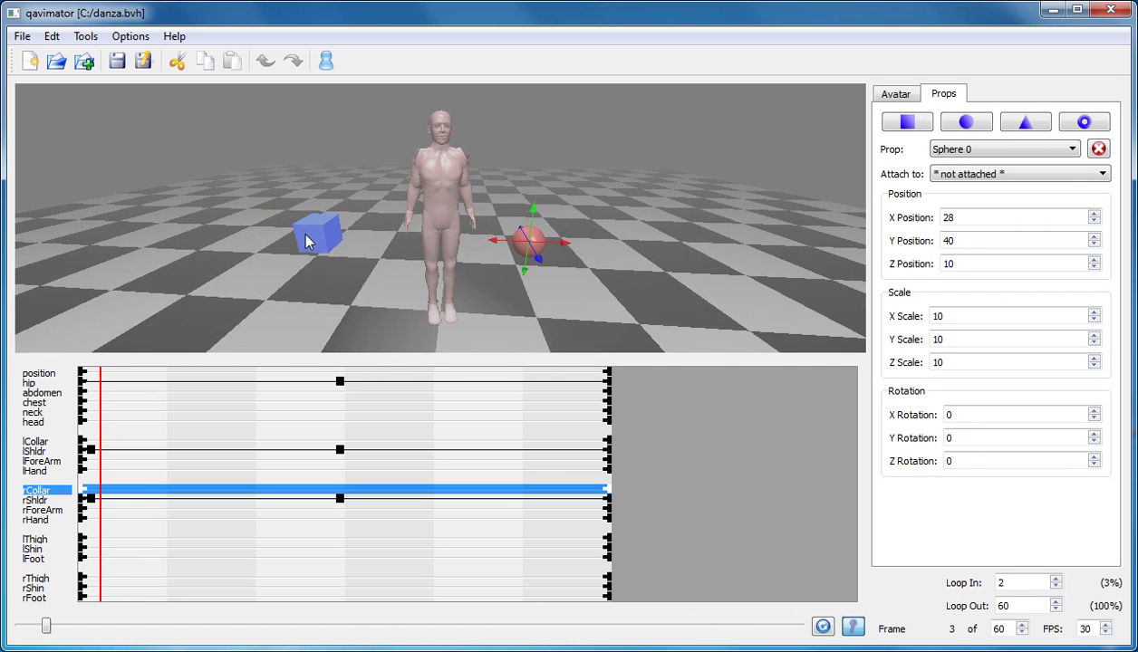
Move the box prop along the X axis to X position -27.
click(315, 234)
right_drag(344, 238, 396, 263)
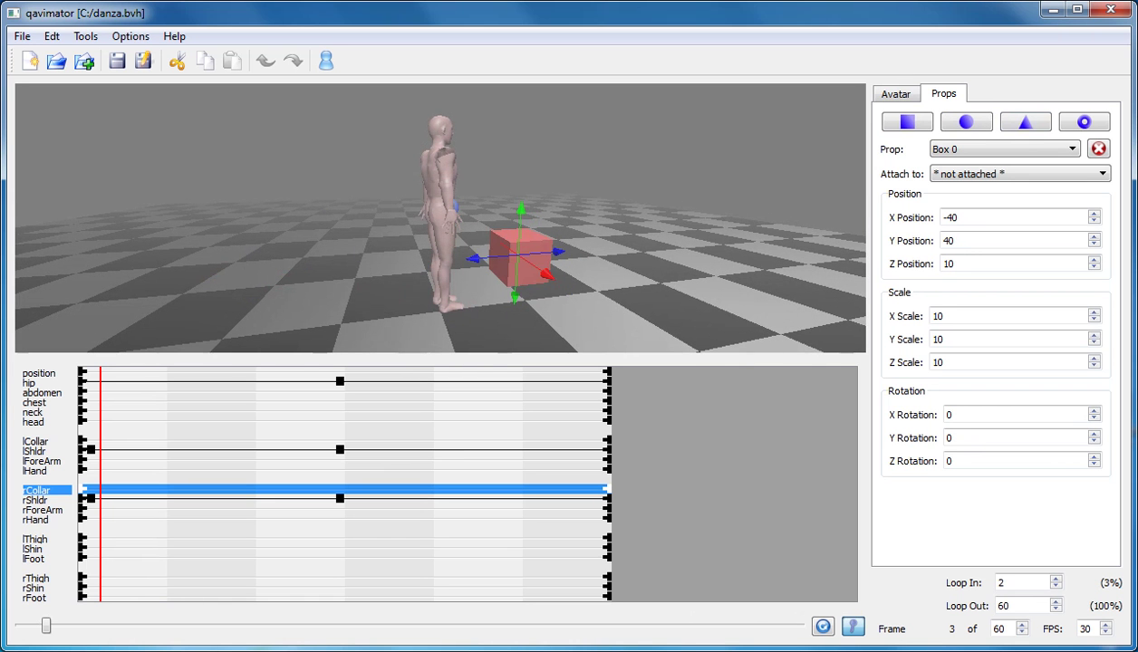
drag(551, 283, 518, 259)
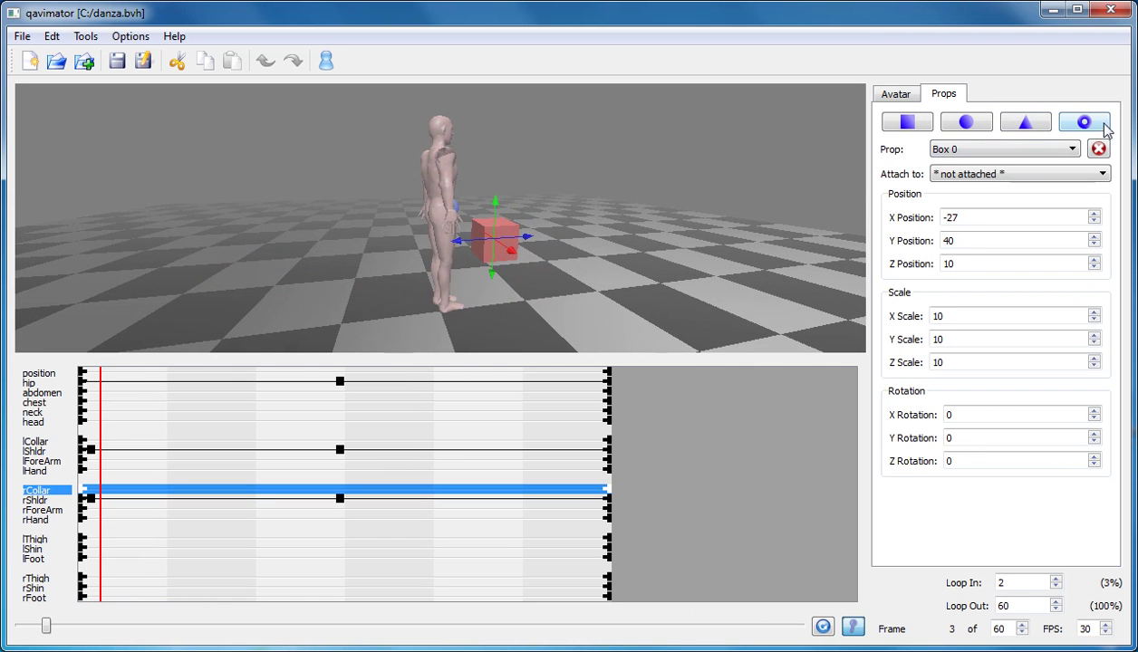
Move the box prop in front of the avatar, to X position 0.
drag(448, 302, 489, 301)
right_drag(489, 301, 361, 231)
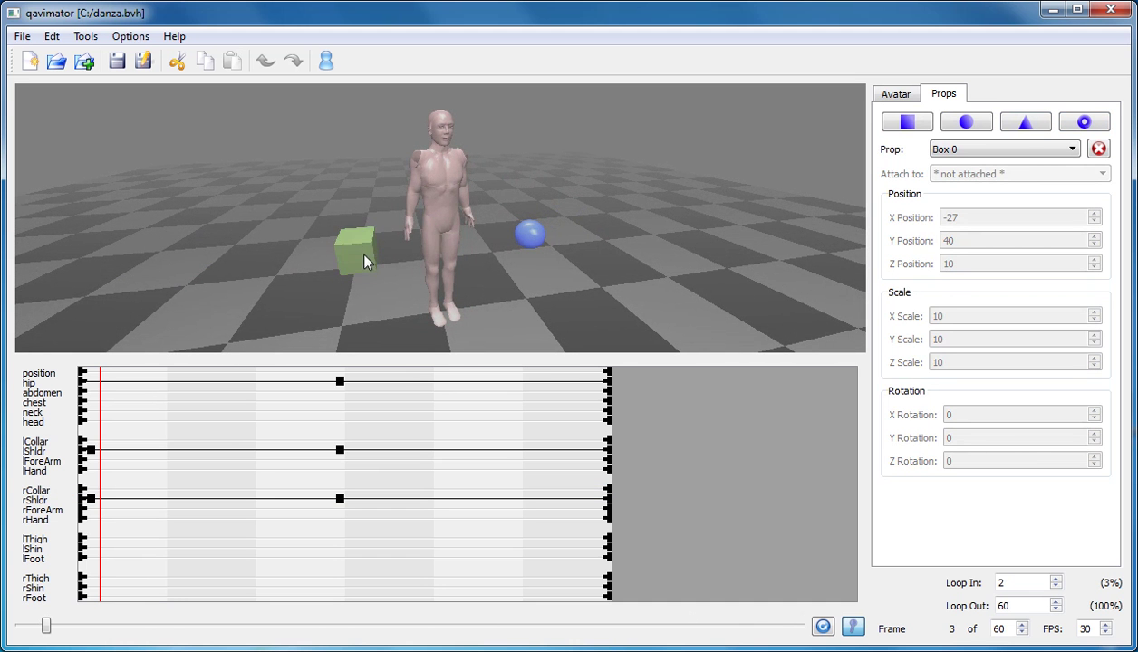
click(364, 256)
drag(388, 249, 487, 246)
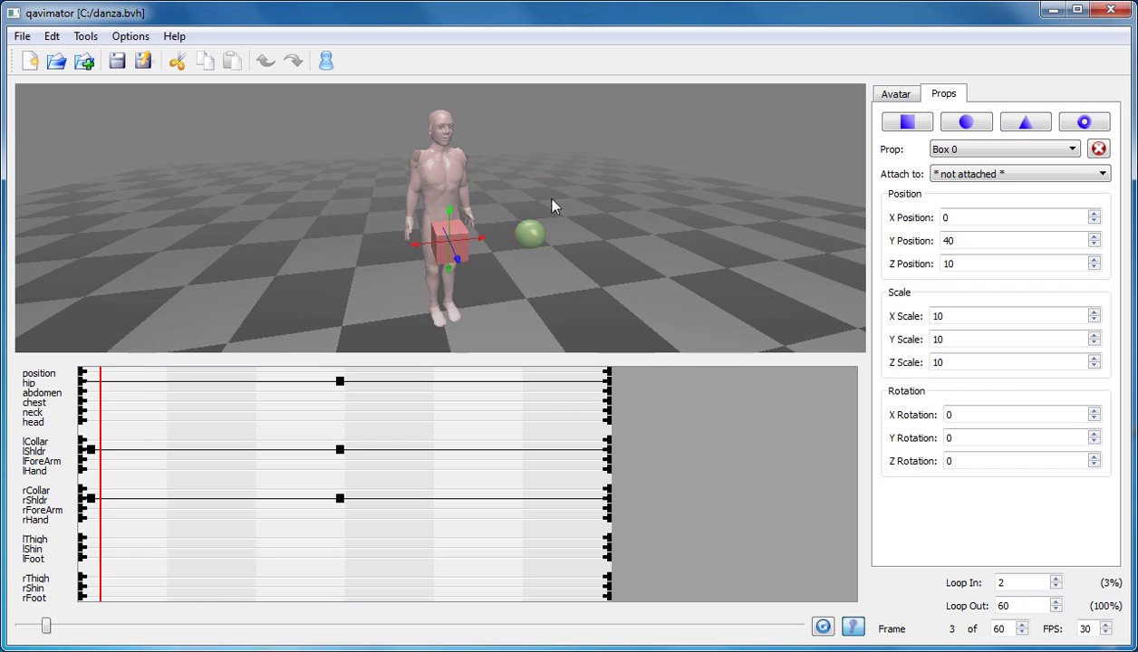
Alternate the selection between the sphere and box props, ending with the sphere selected.
click(528, 233)
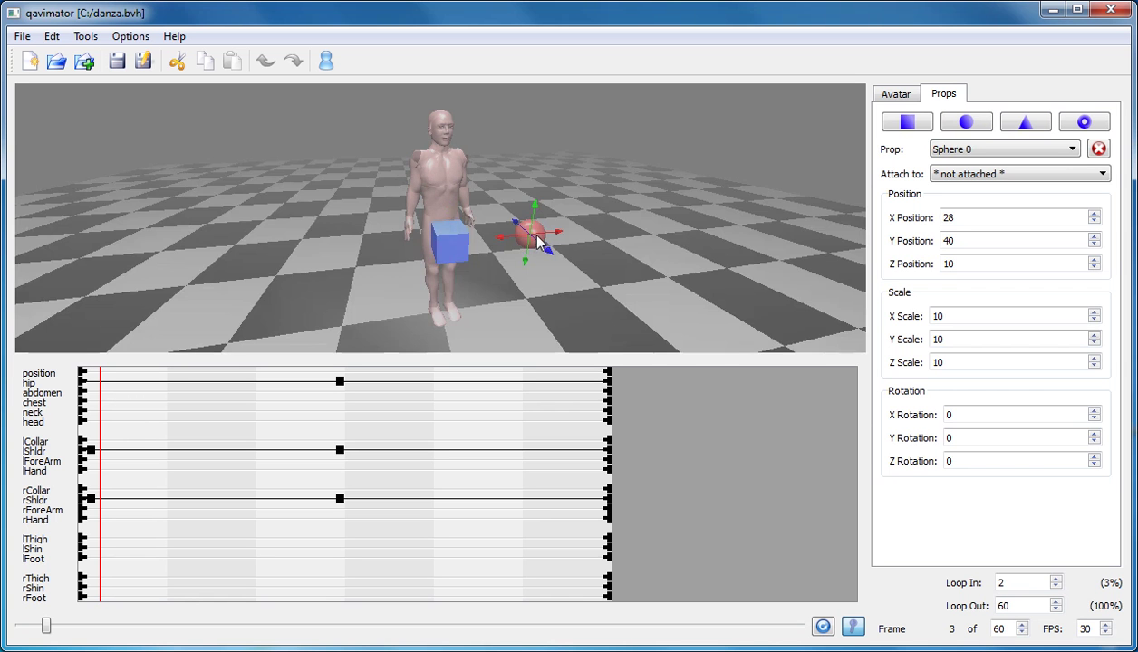
click(434, 241)
click(525, 232)
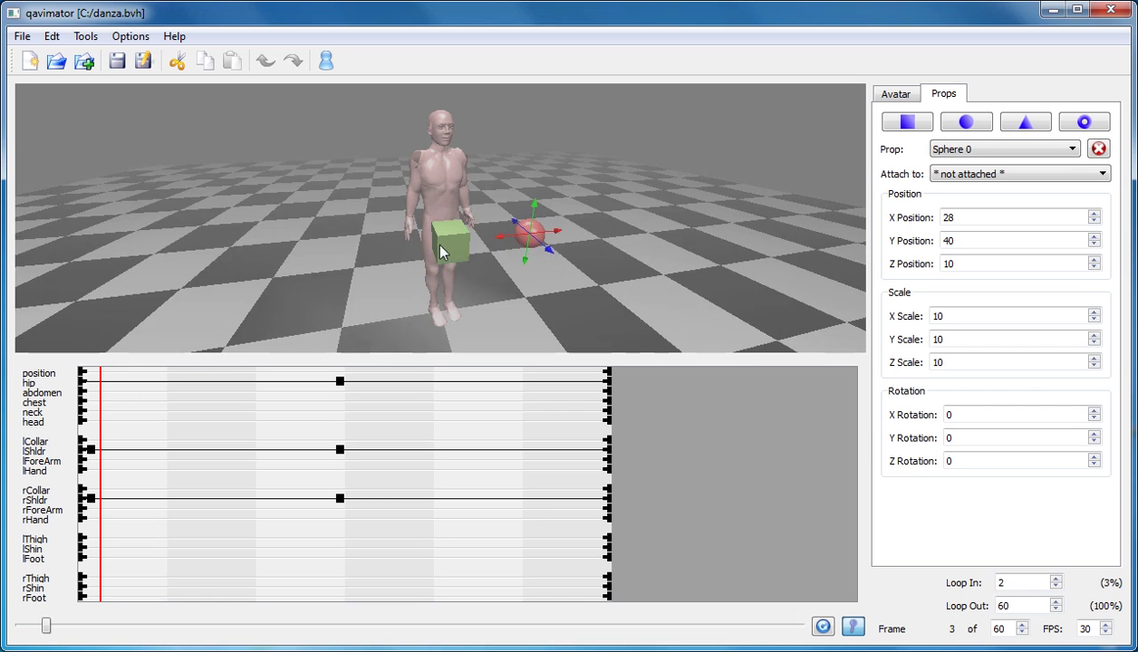
click(442, 241)
click(526, 234)
click(439, 243)
click(522, 234)
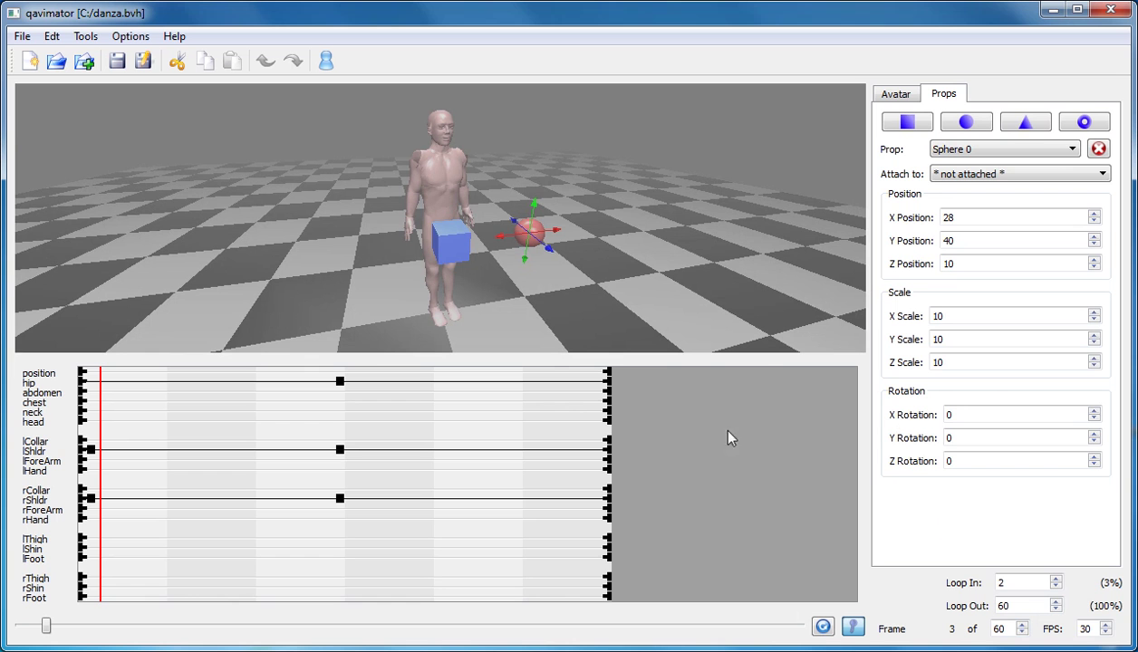
With the hip selected at frame 3, move the avatar to X position 30, Y position 56 and Z position -1.
click(442, 216)
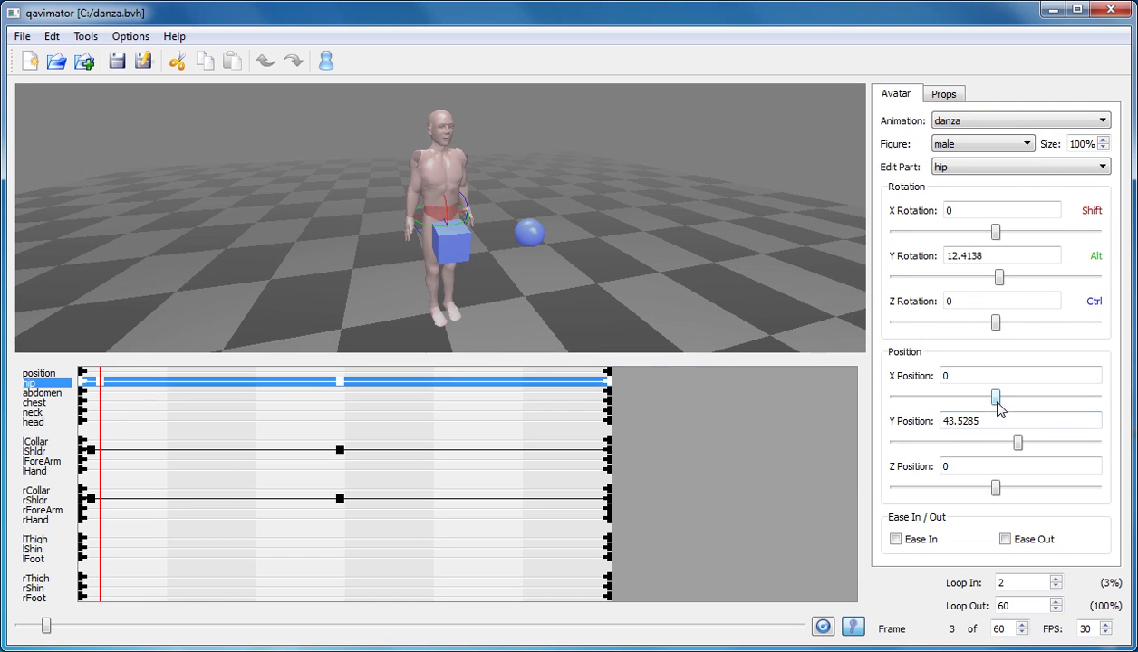
mouse_move(997, 402)
mouse_down()
mouse_move(962, 403)
mouse_move(1052, 402)
mouse_move(1010, 402)
mouse_up()
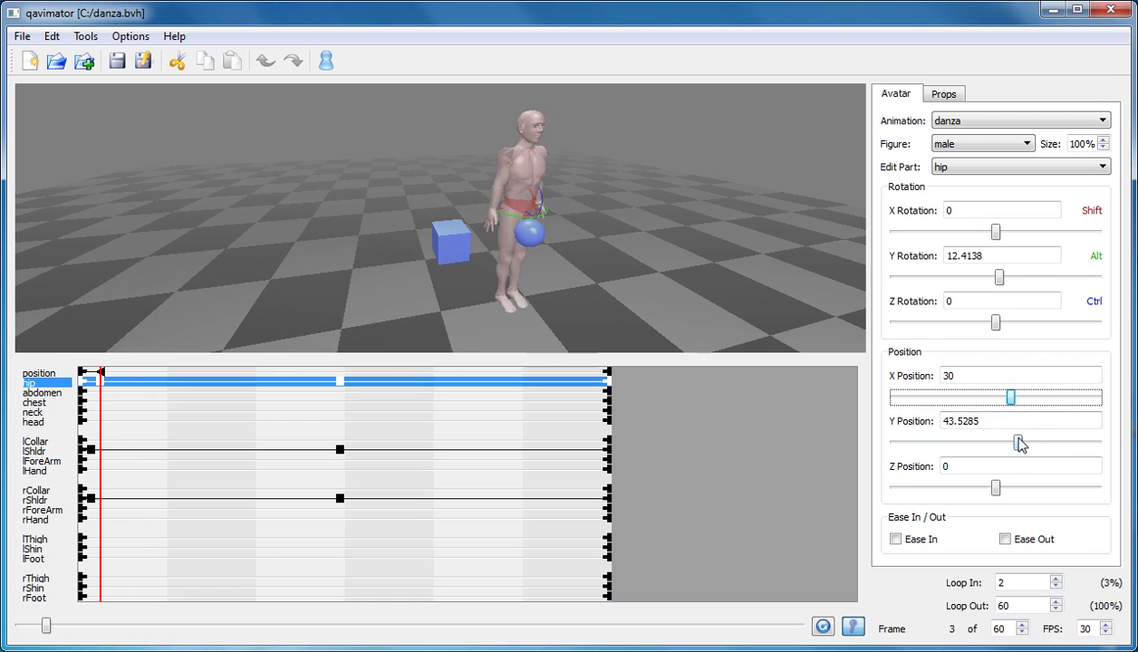
mouse_move(1018, 442)
mouse_down()
mouse_move(1028, 442)
mouse_move(998, 442)
mouse_up()
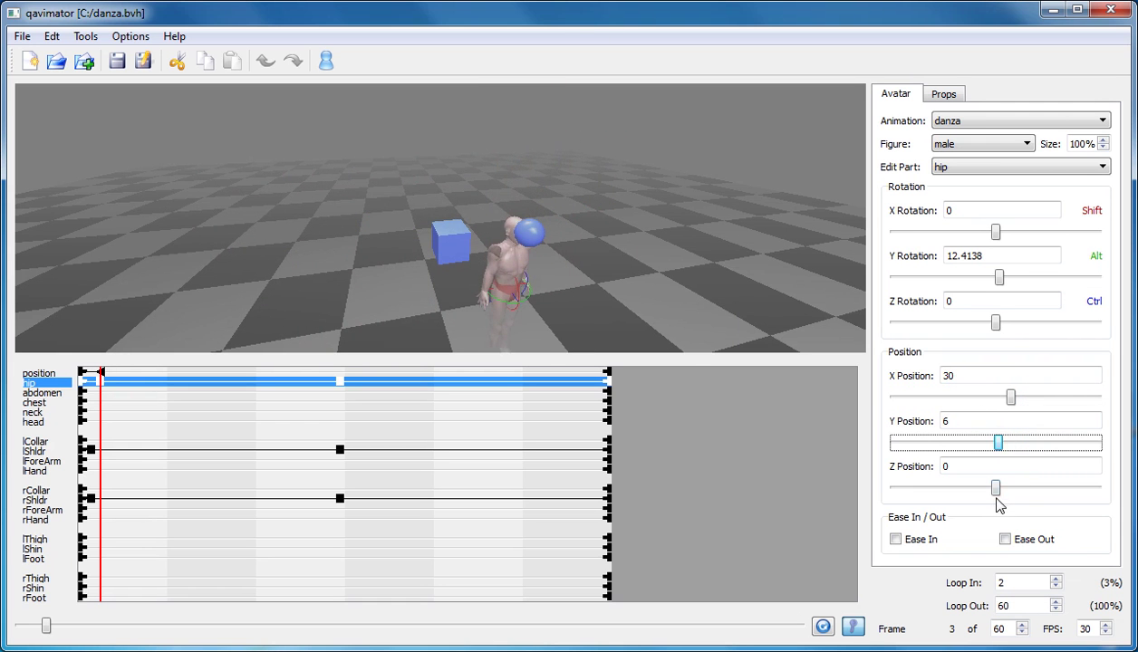
mouse_move(996, 489)
mouse_down()
mouse_move(1012, 489)
mouse_move(997, 490)
mouse_up()
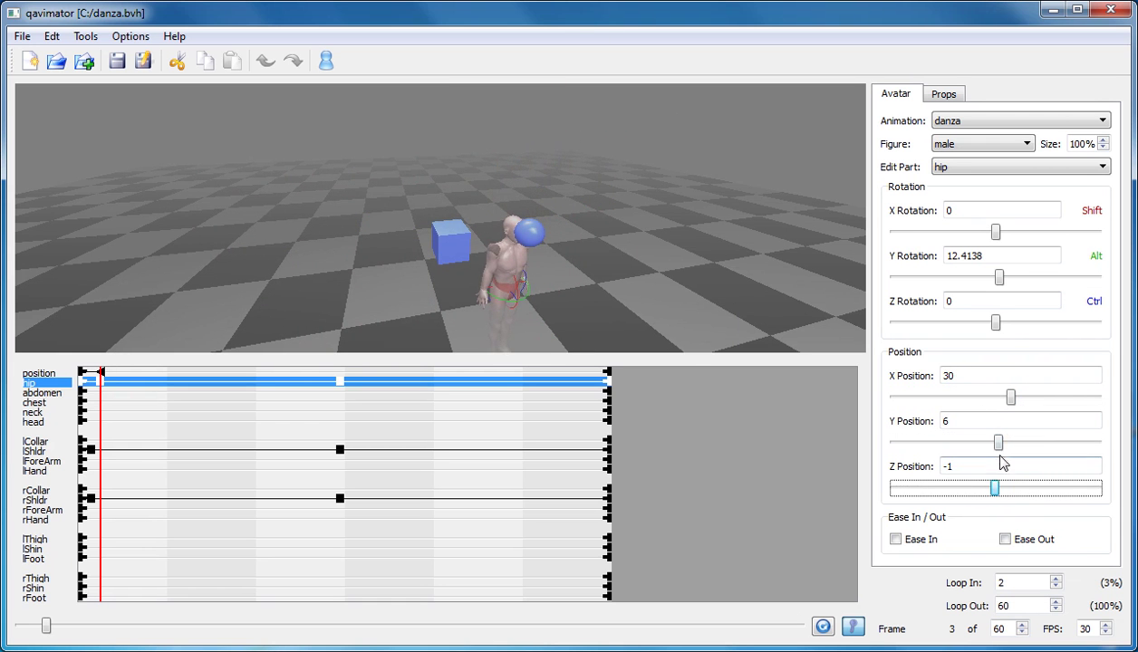
drag(998, 444, 1020, 442)
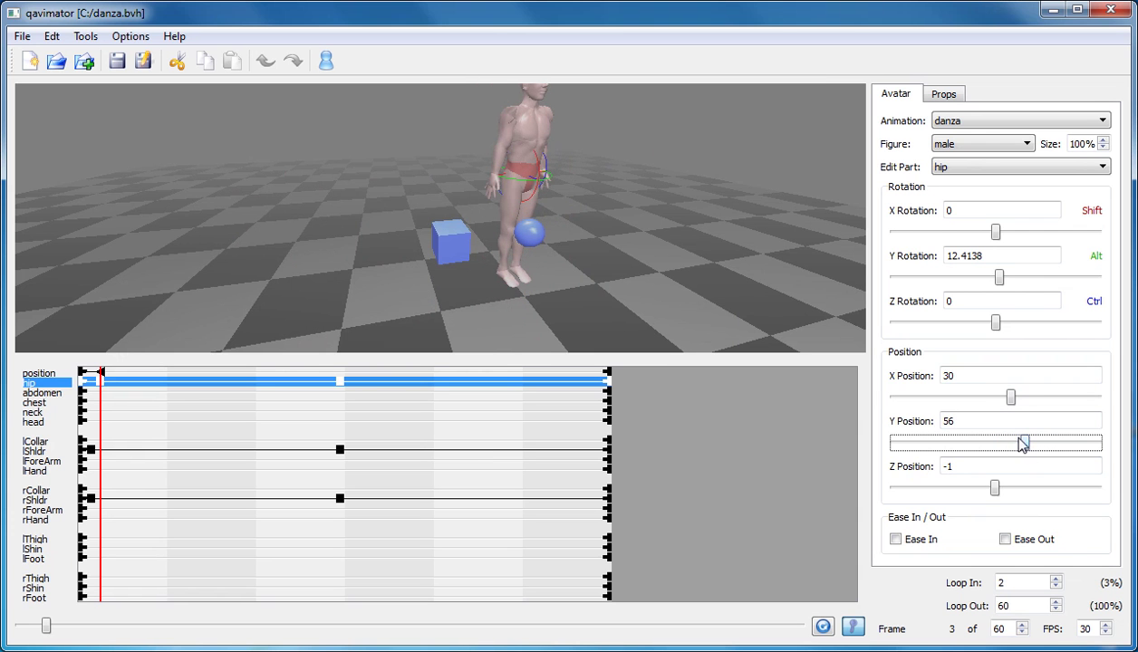
Set the avatar's X position to 3 at frame 3 and select the right collar.
click(526, 155)
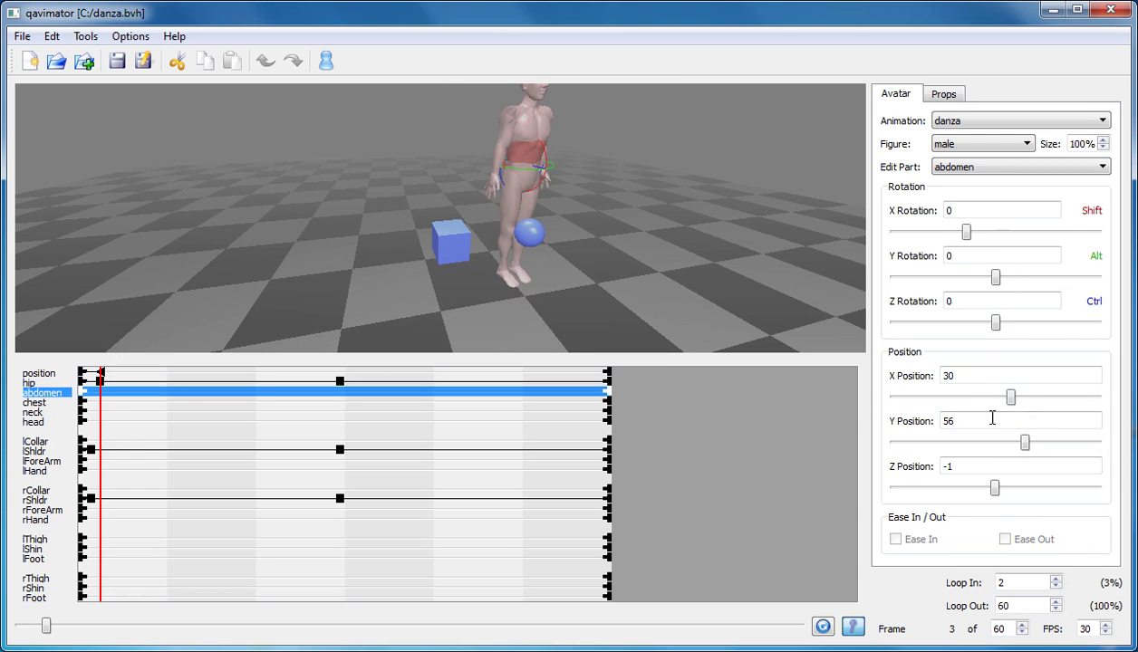
drag(1013, 398, 996, 404)
click(499, 119)
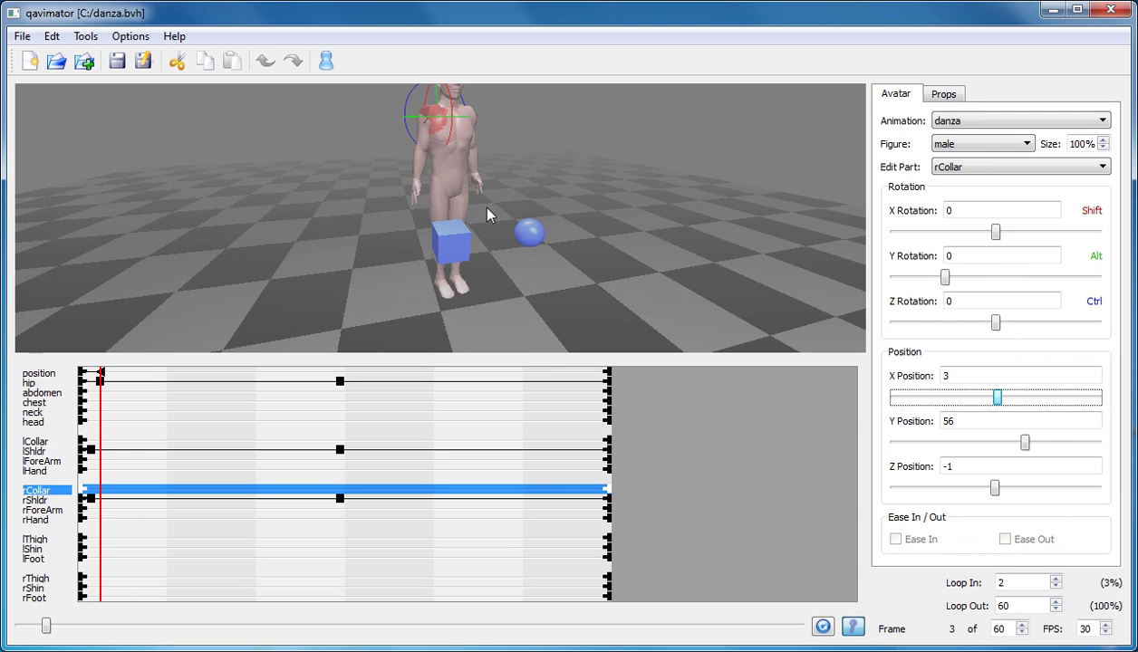
Select the avatar's left forearm for editing at frame 3.
scroll(443, 194, up, 2)
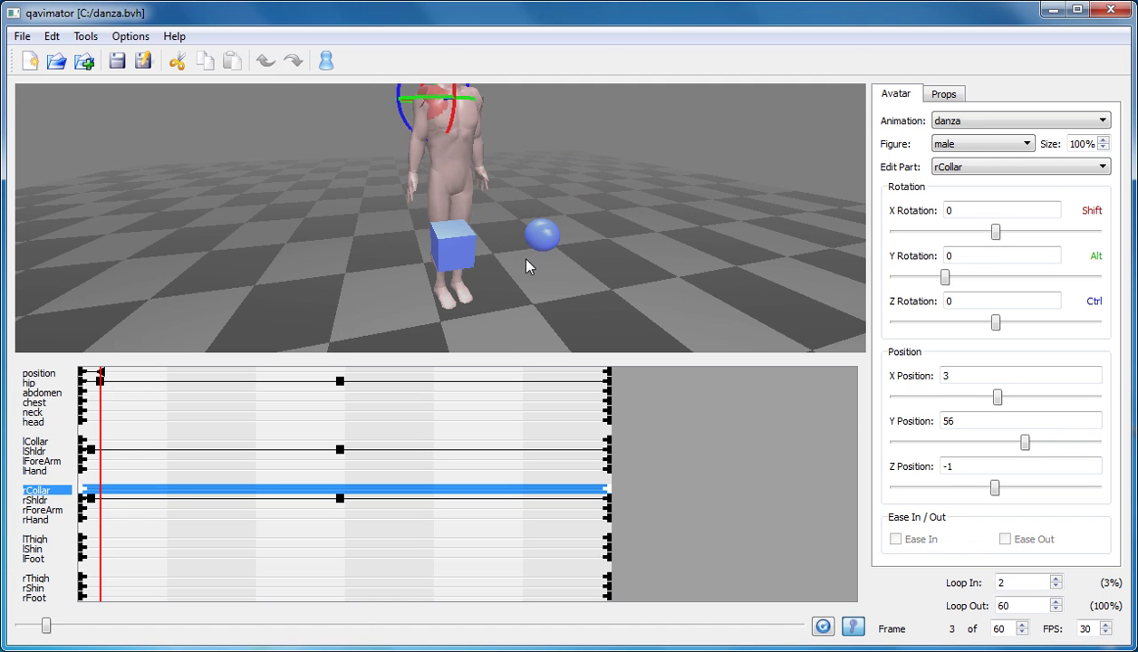
drag(514, 238, 516, 208)
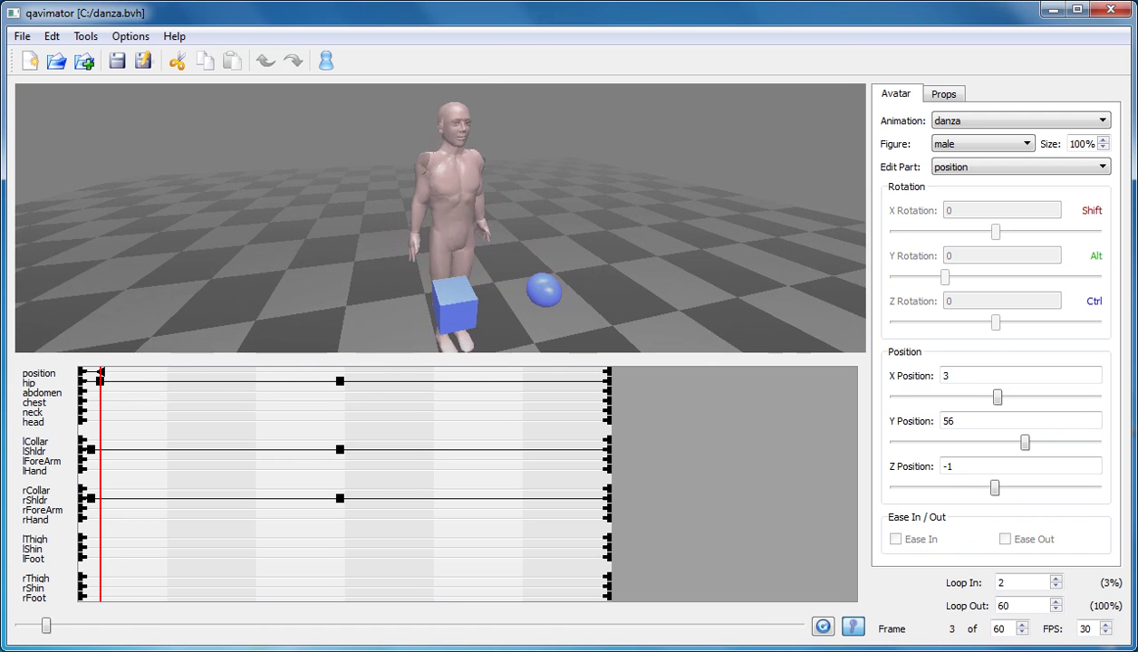
mouse_move(408, 263)
mouse_down()
mouse_move(534, 260)
mouse_move(408, 263)
mouse_move(430, 258)
mouse_up()
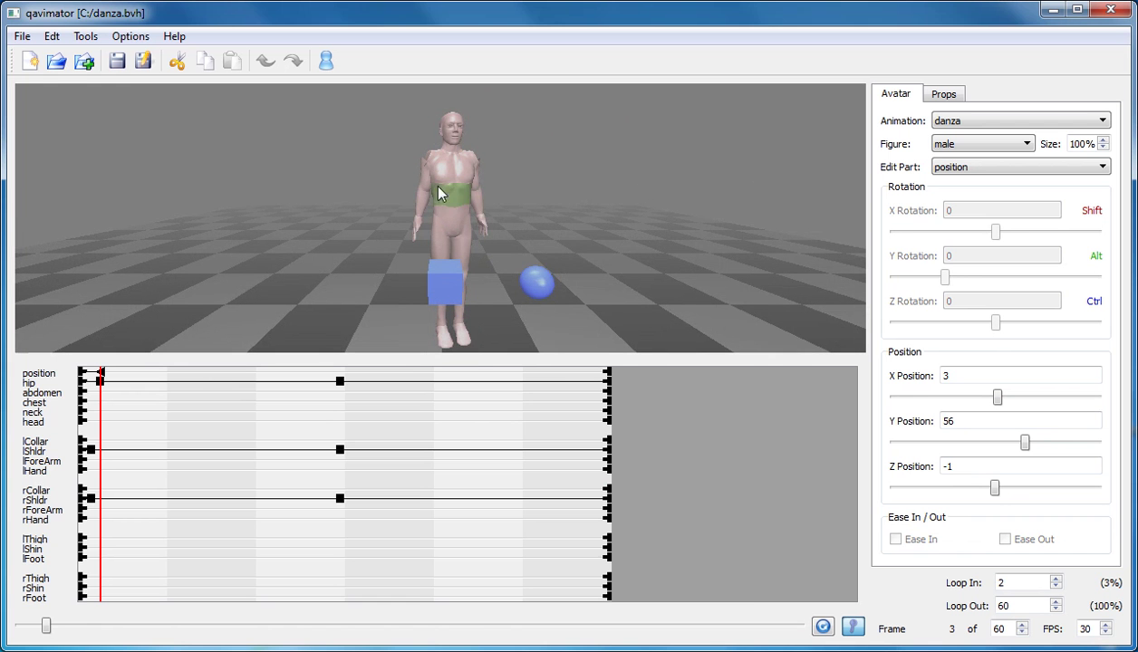
click(480, 208)
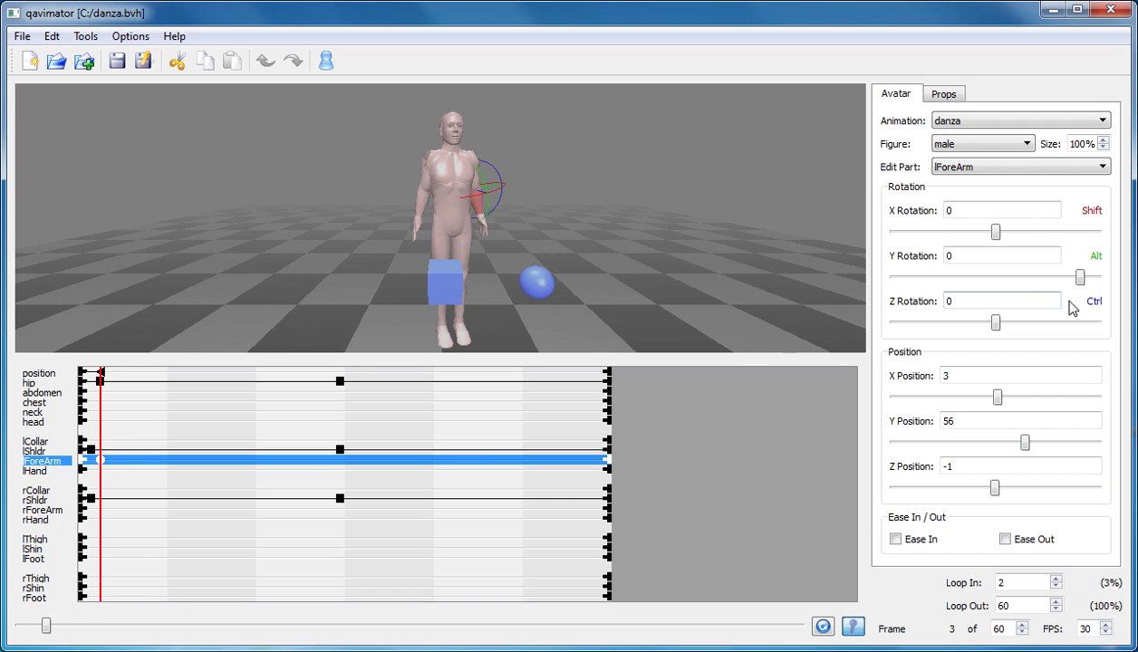
click(491, 202)
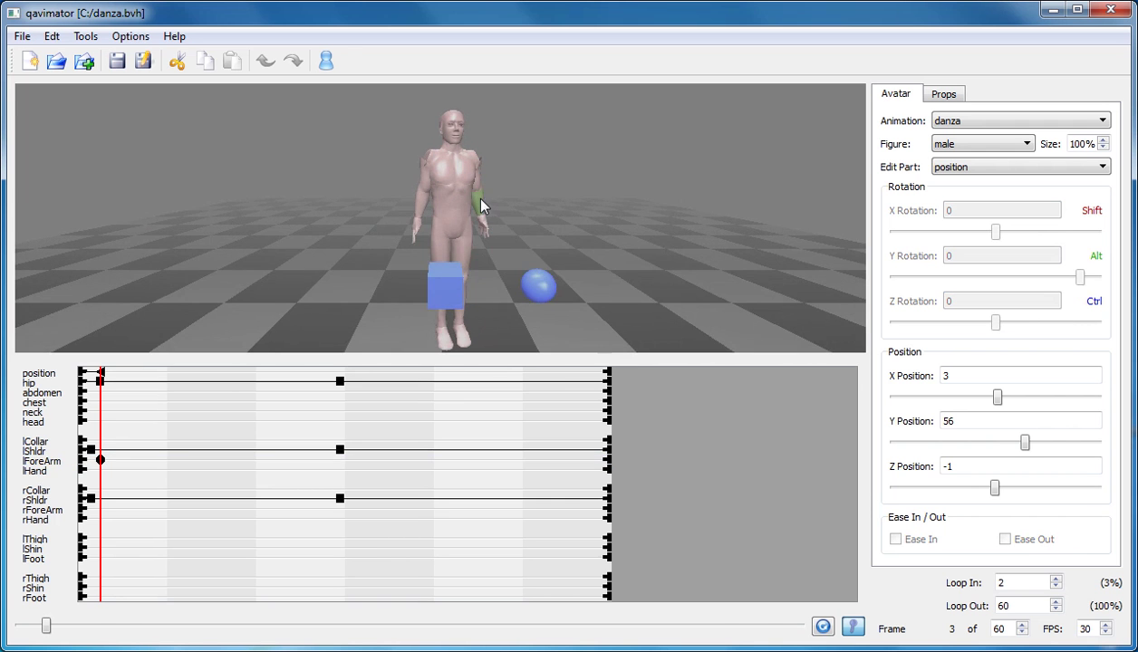
click(481, 206)
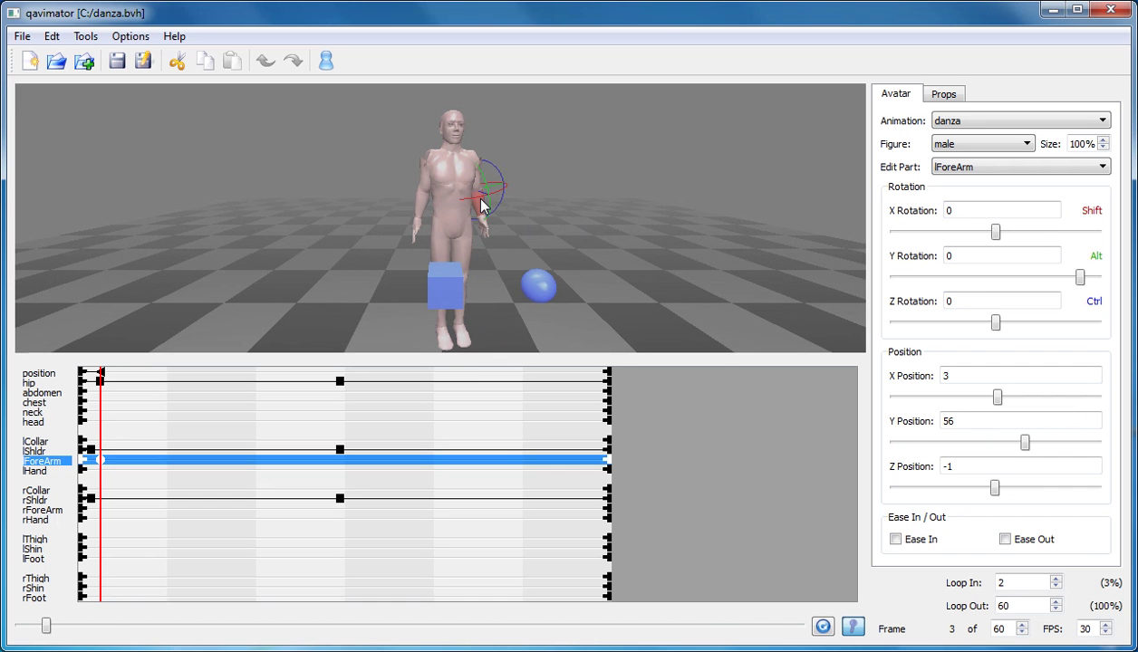
Rotate the left forearm to X -9, Y -24 and Z 5 at frame 3, and swing the right shoulder so that arm reaches forward.
drag(481, 207, 486, 201)
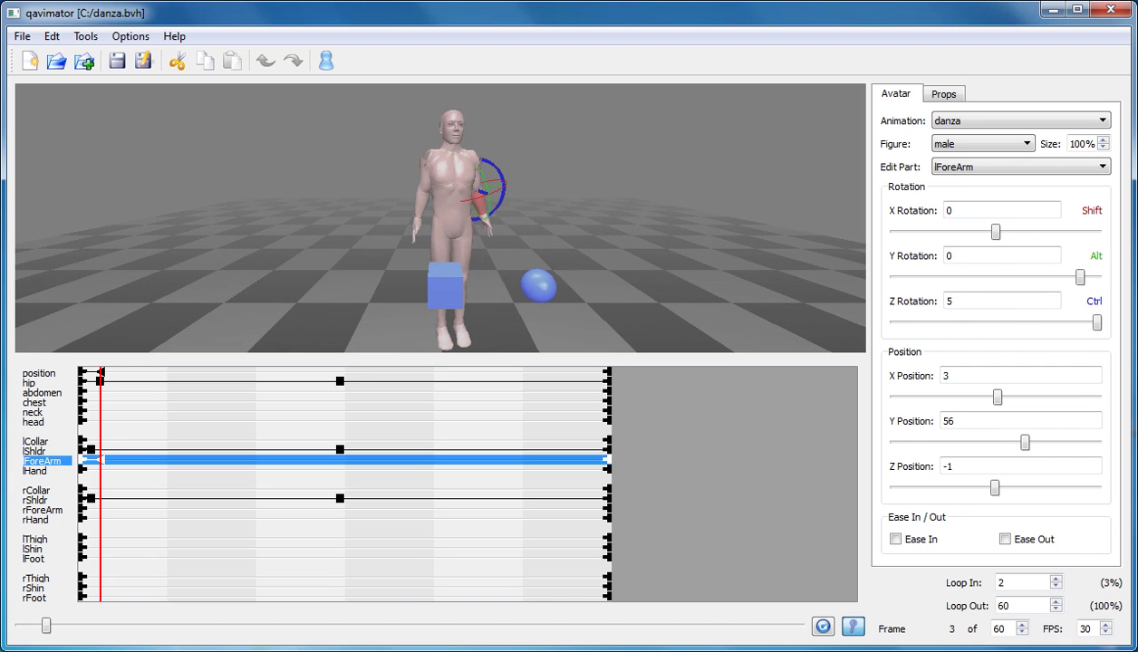
mouse_move(485, 201)
mouse_down()
mouse_move(482, 210)
mouse_move(490, 193)
mouse_up()
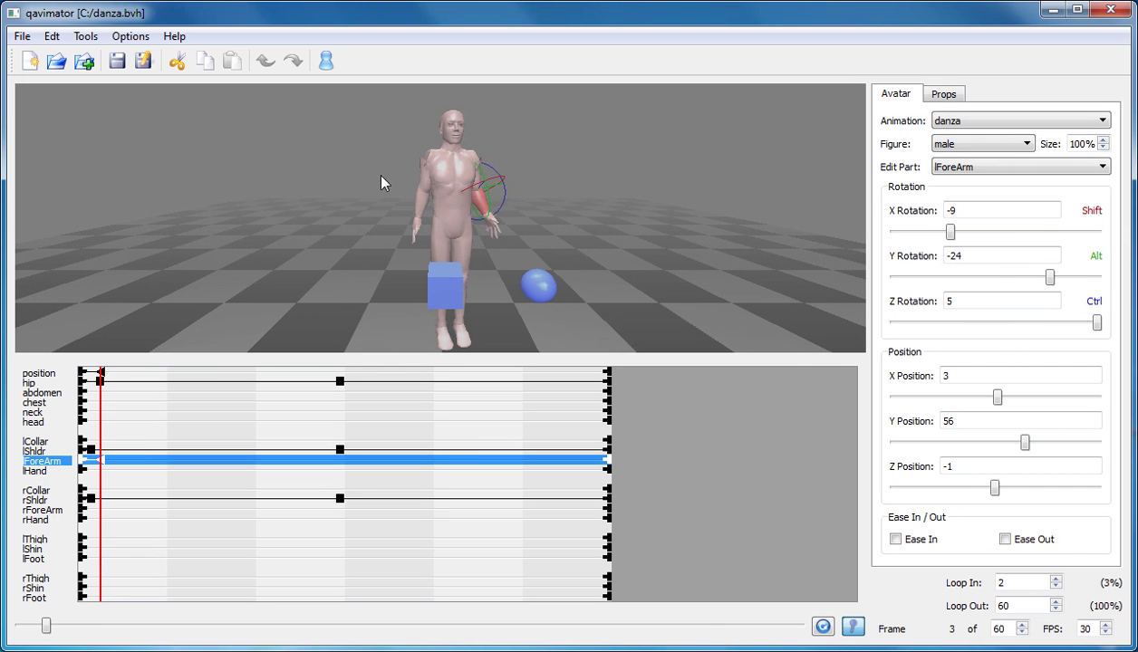
click(427, 176)
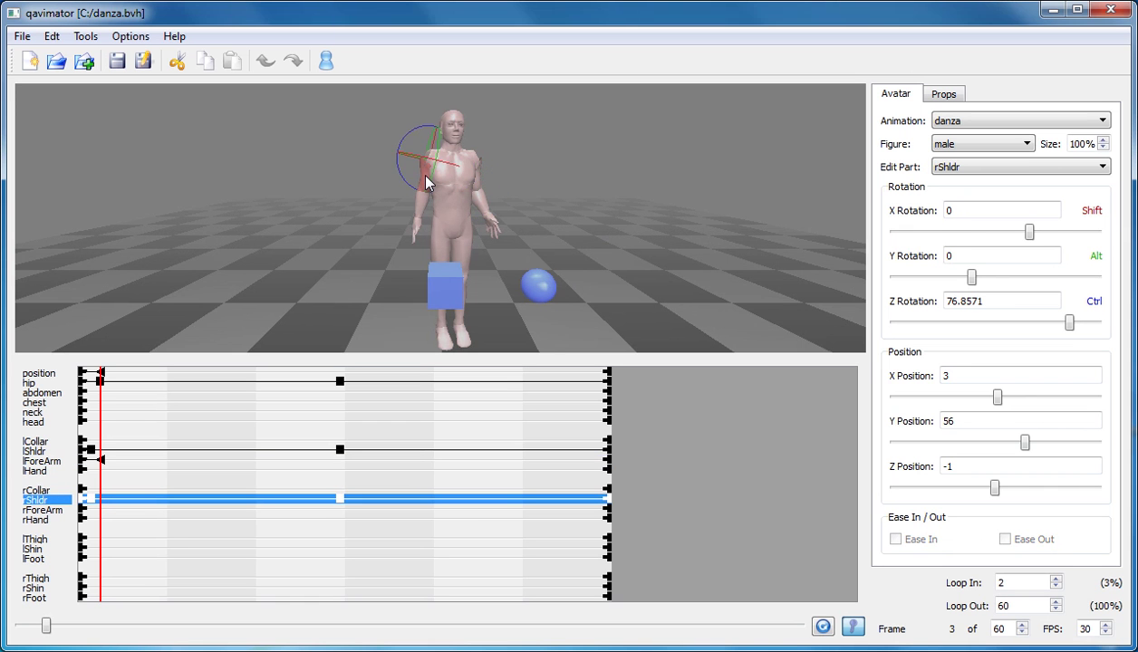
drag(426, 177, 425, 206)
Rotate the abdomen to X 58, Y -35 and Z 3 at frame 3, and set the left shin's X rotation to -20.
click(458, 200)
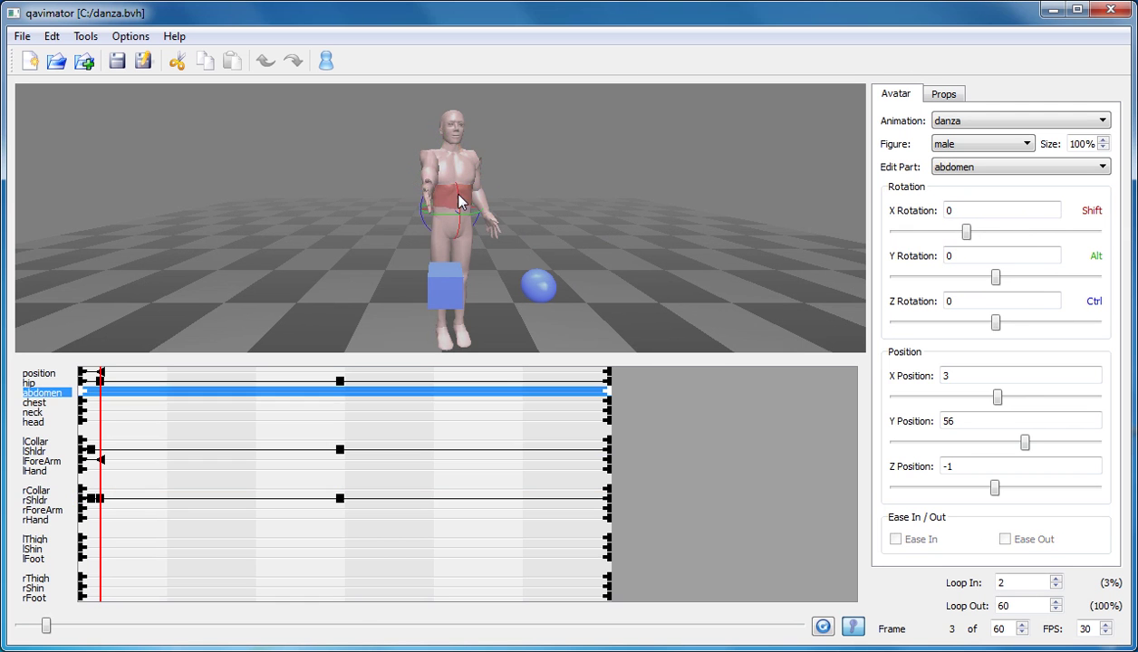
ctrl+drag(459, 198, 467, 246)
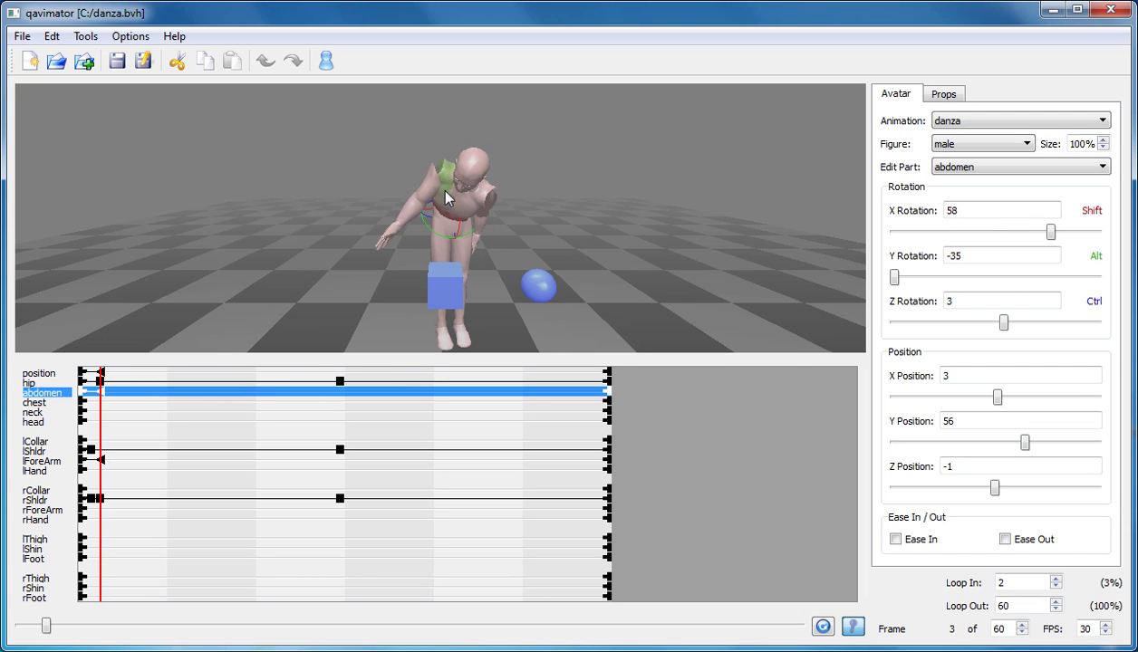
click(457, 324)
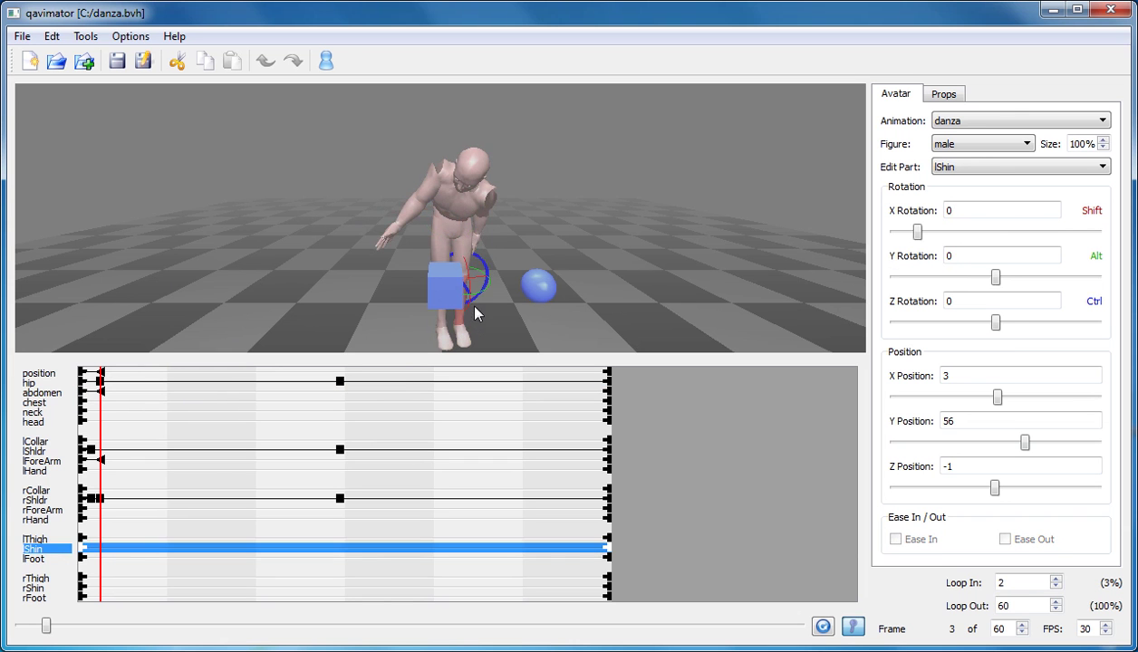
drag(465, 300, 452, 327)
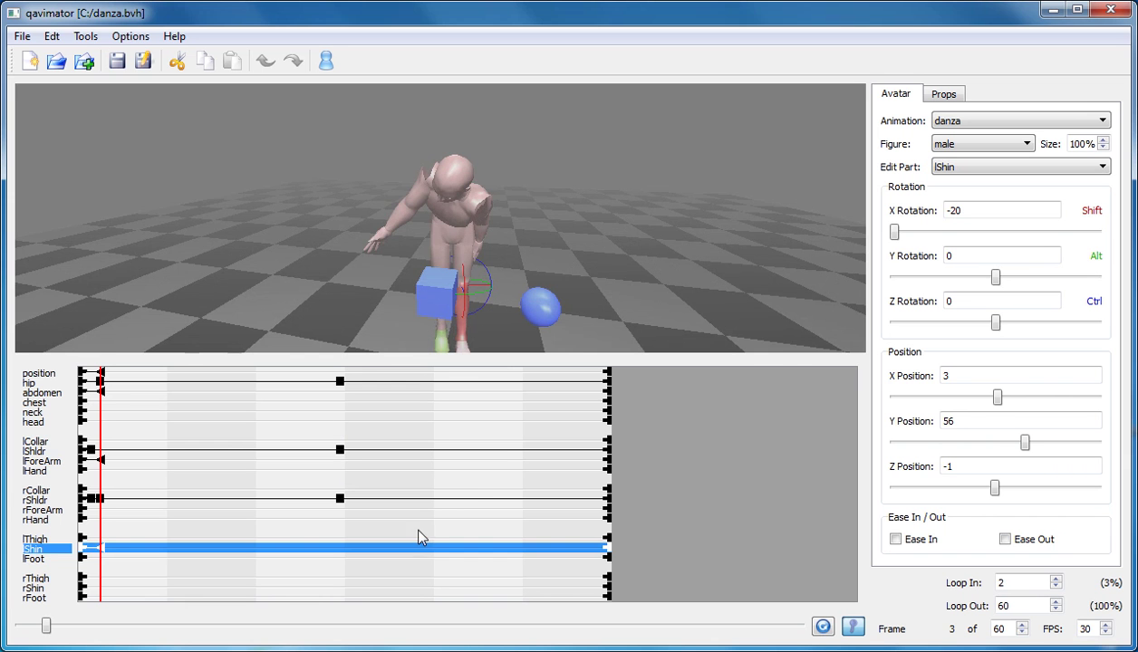
drag(534, 265, 526, 296)
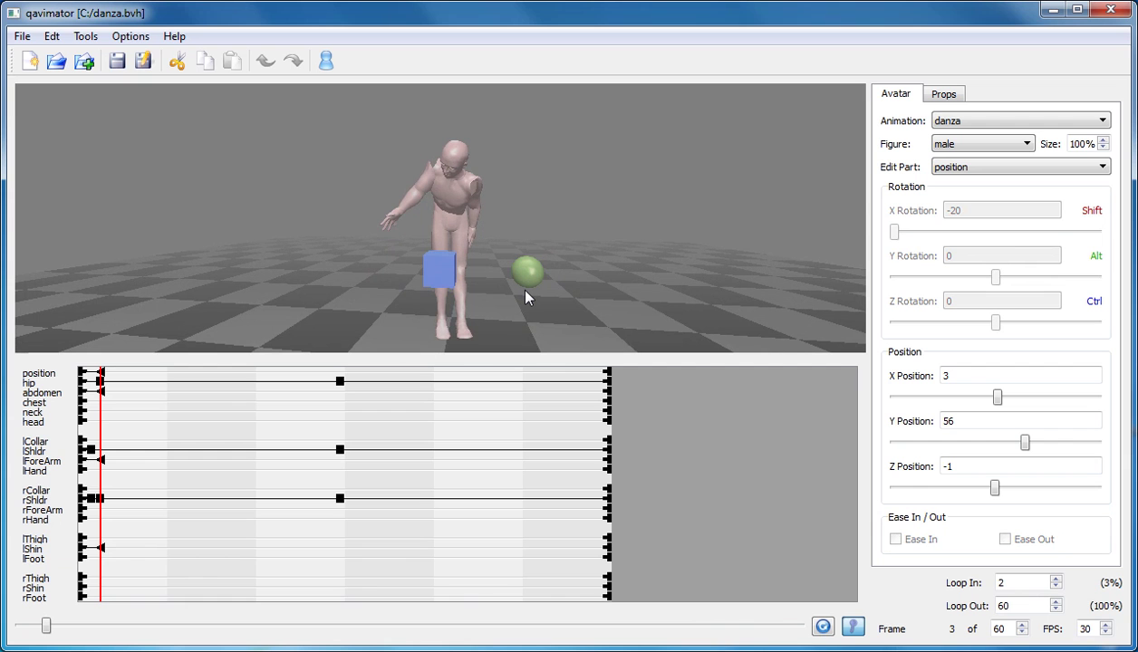